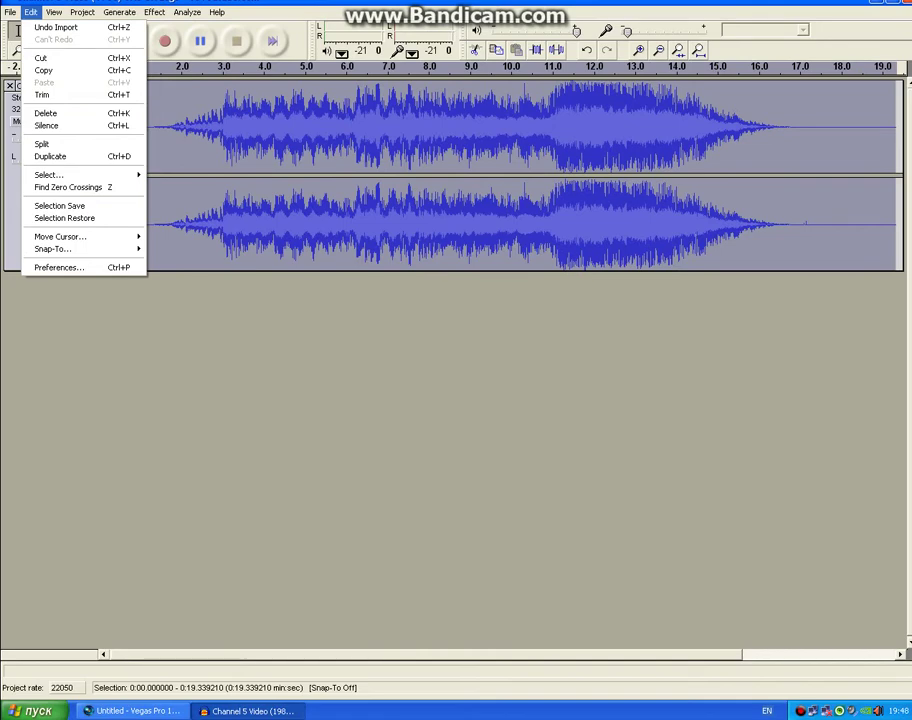
click(46, 125)
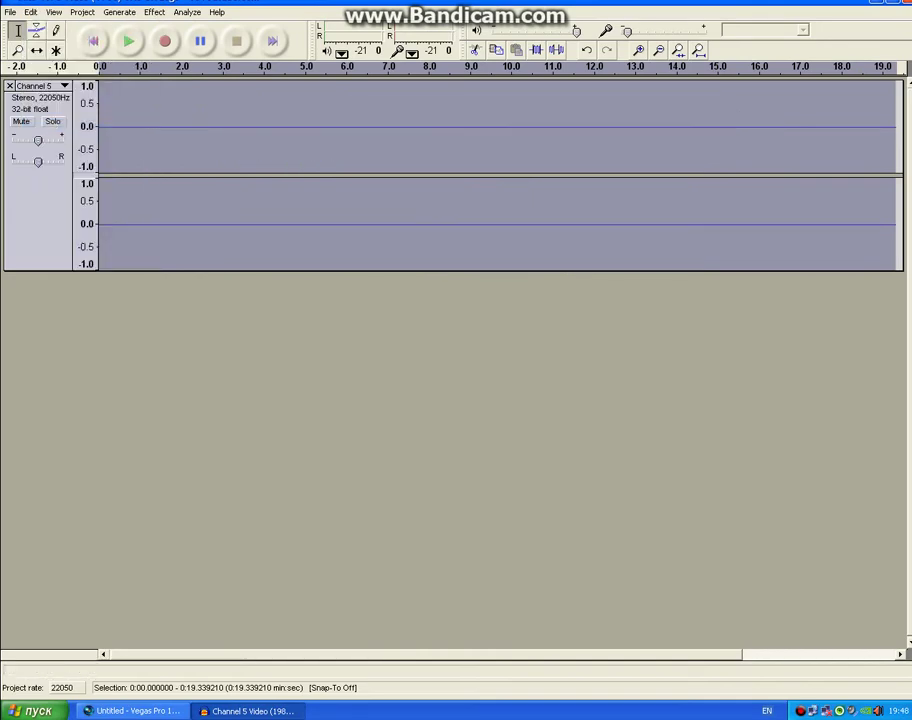
click(10, 12)
click(24, 27)
click(251, 711)
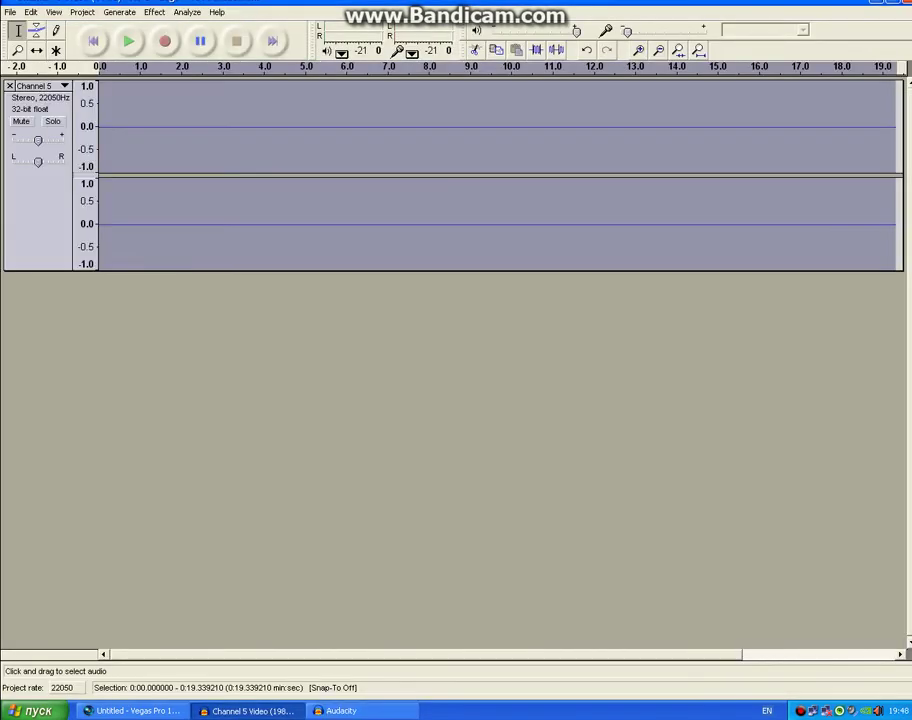
click(907, 2)
click(461, 391)
Open the Channel 5 Video audio file in the empty project.
click(10, 12)
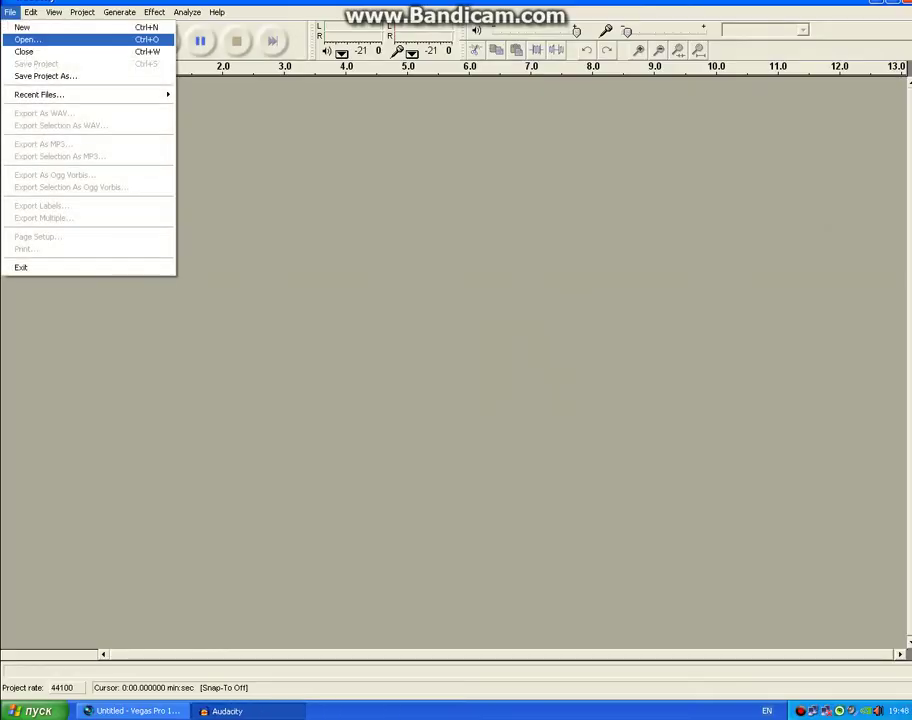
click(26, 39)
double_click(110, 173)
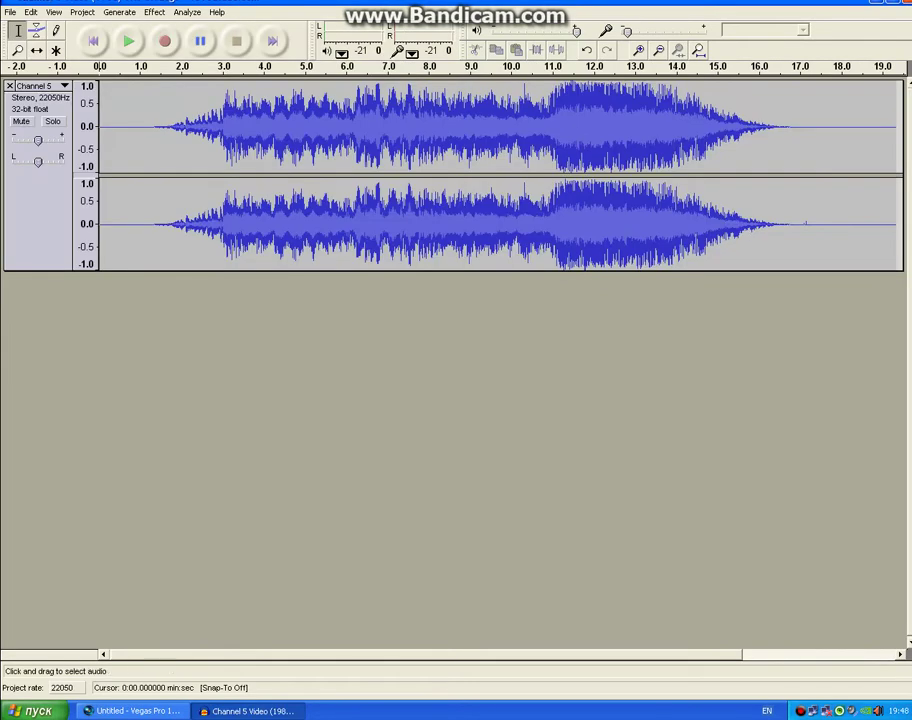
Select the whole Channel 5 track and run Duplicate twice to stack copies below it.
drag(895, 220, 100, 220)
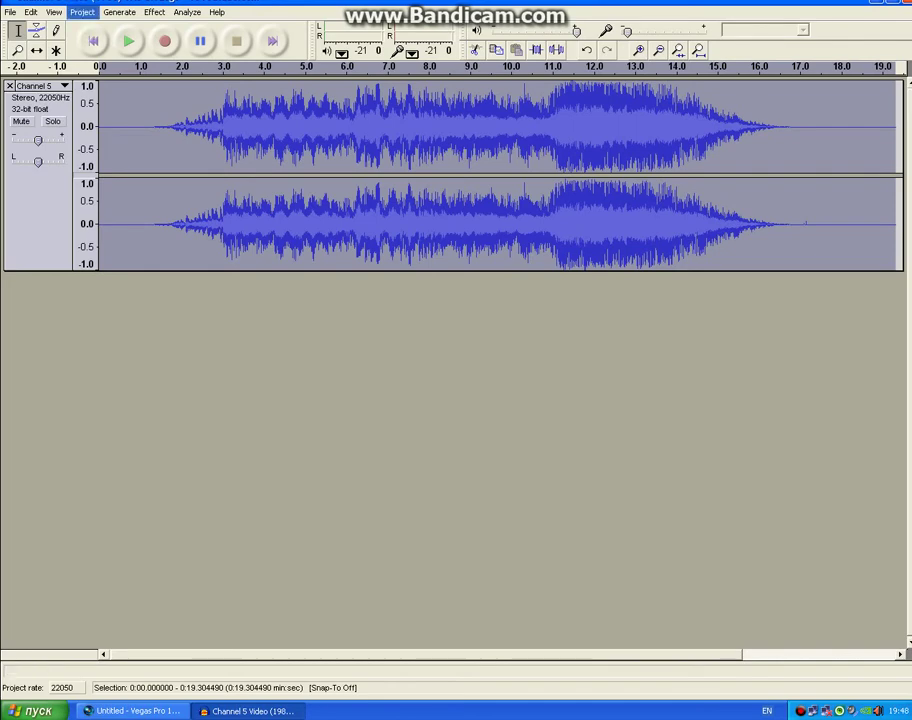
click(31, 12)
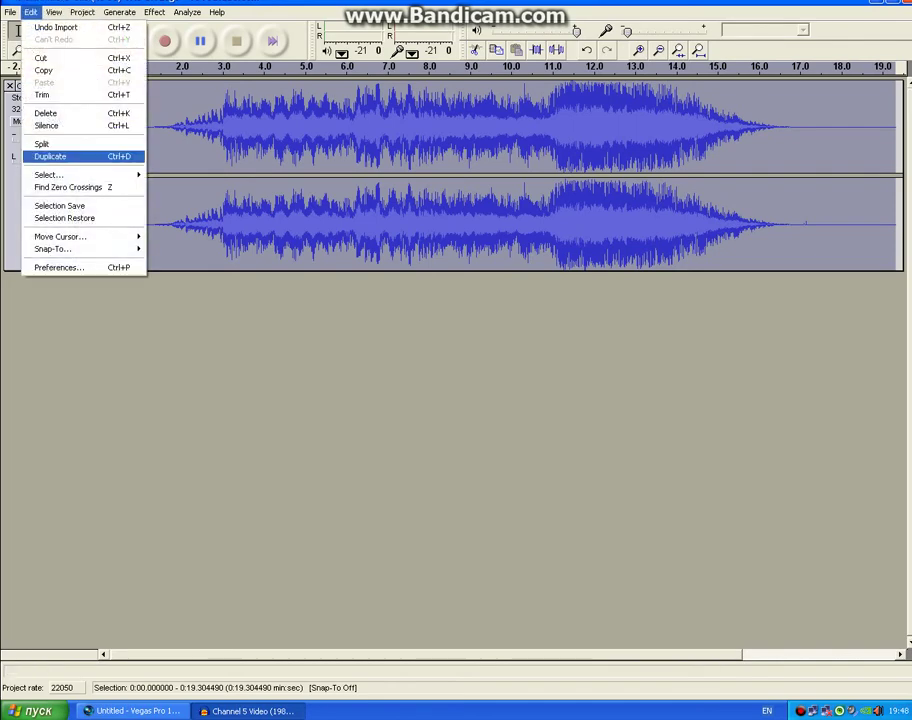
click(50, 156)
click(31, 12)
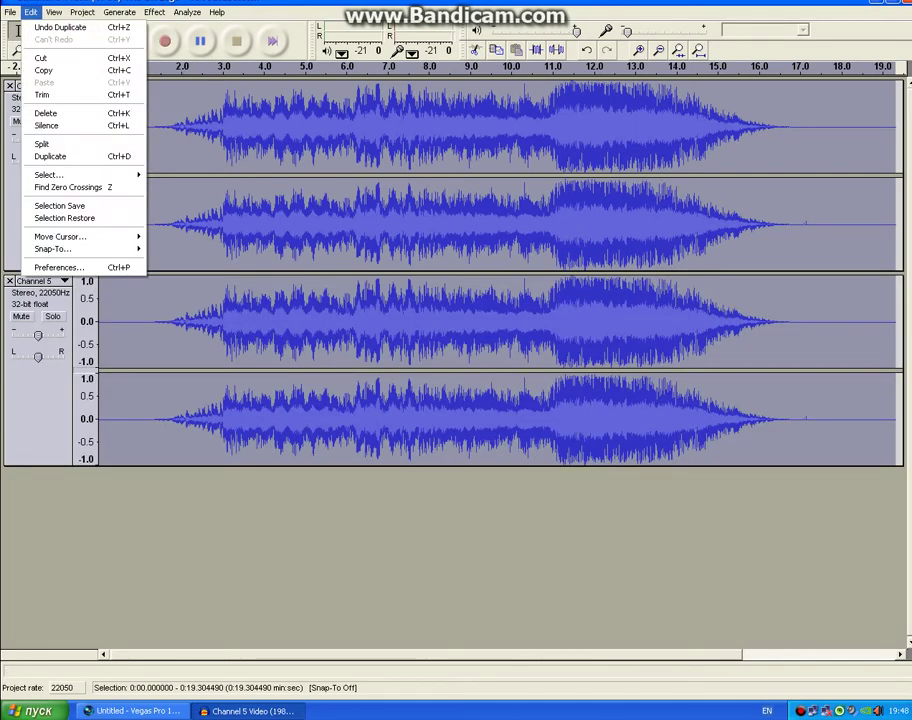
click(50, 156)
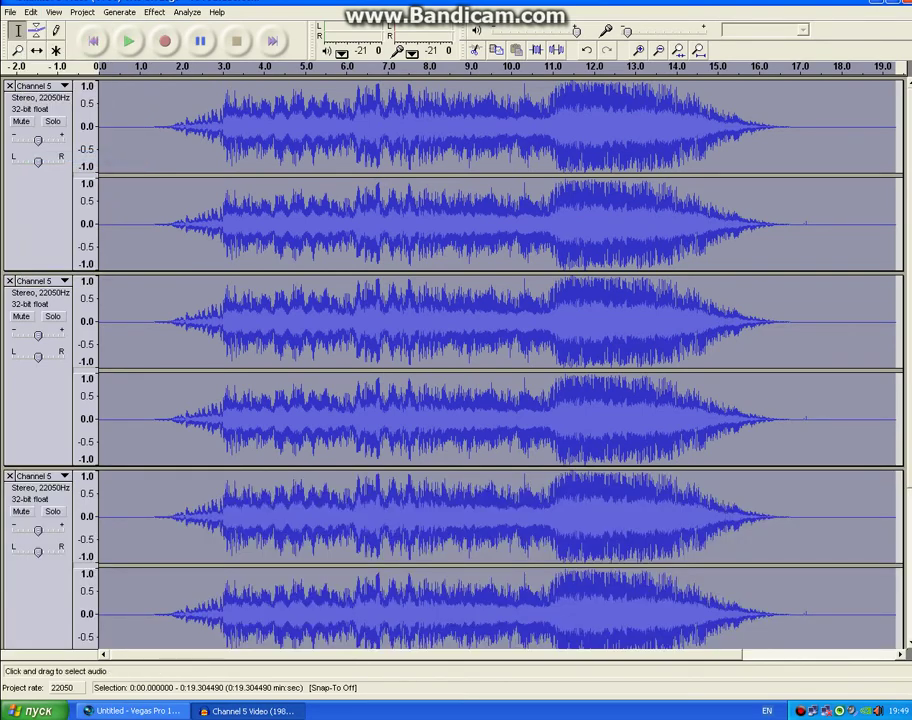
Duplicate only the lowest Channel 5 track over its full length.
scroll(450, 360, down, 2)
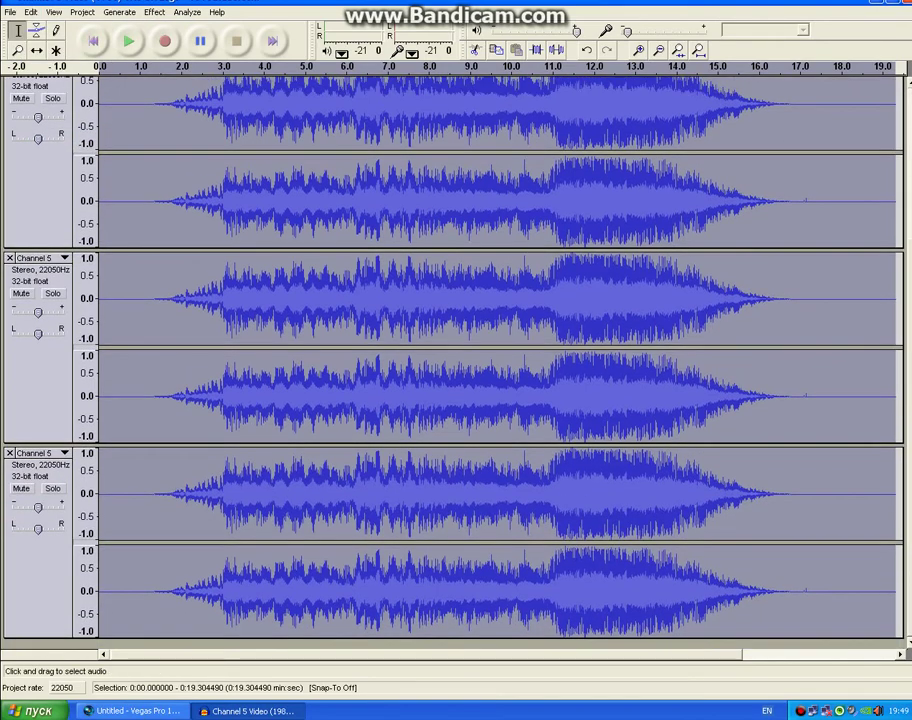
drag(897, 565, 75, 558)
click(31, 12)
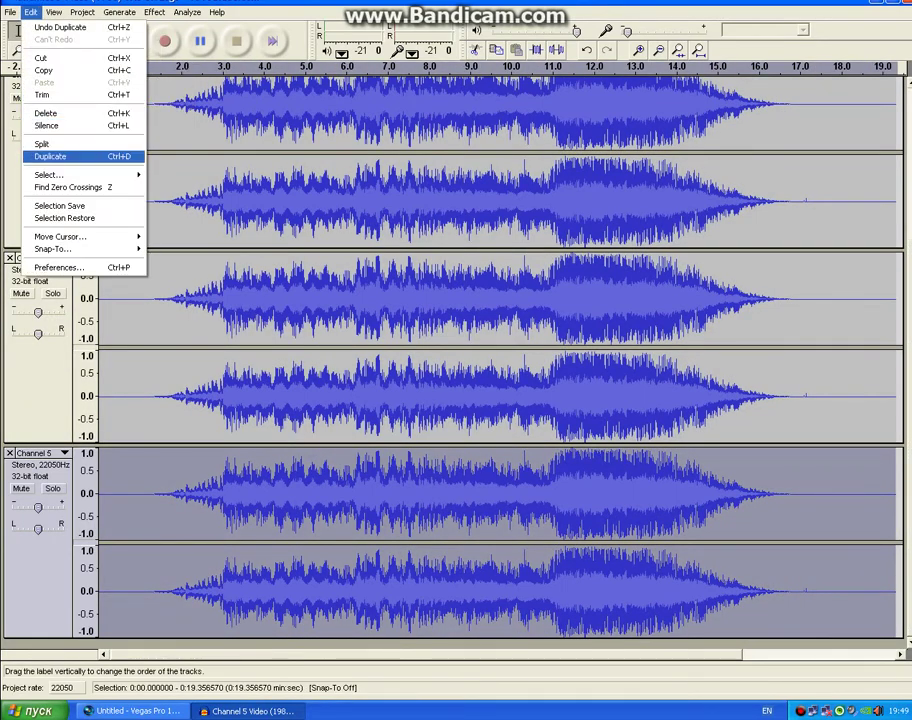
click(50, 156)
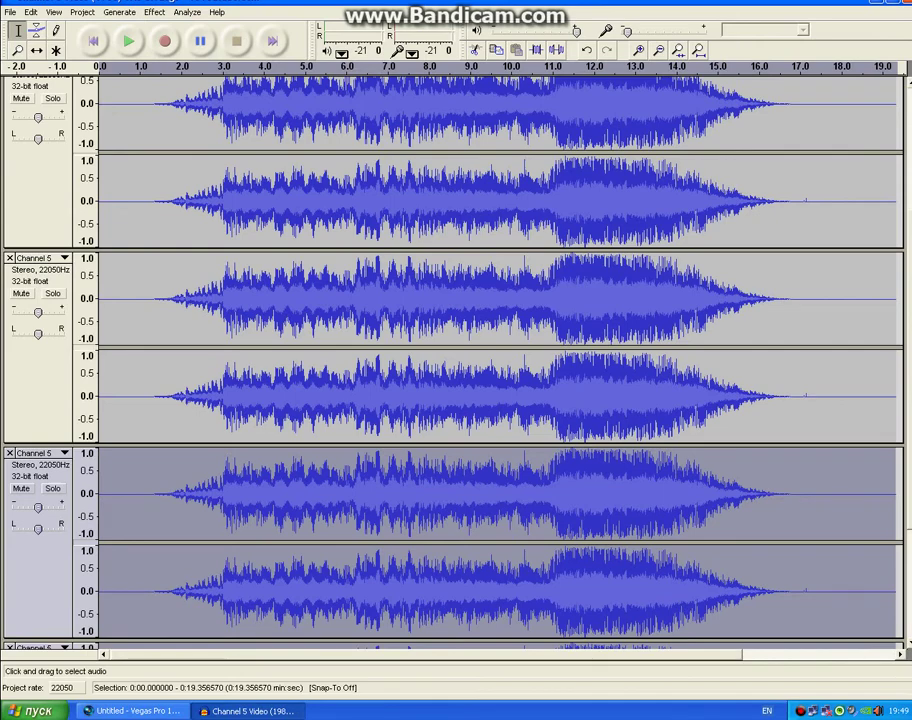
Select only the newly added lowest track over its full length and duplicate it as well.
scroll(450, 350, down, 3)
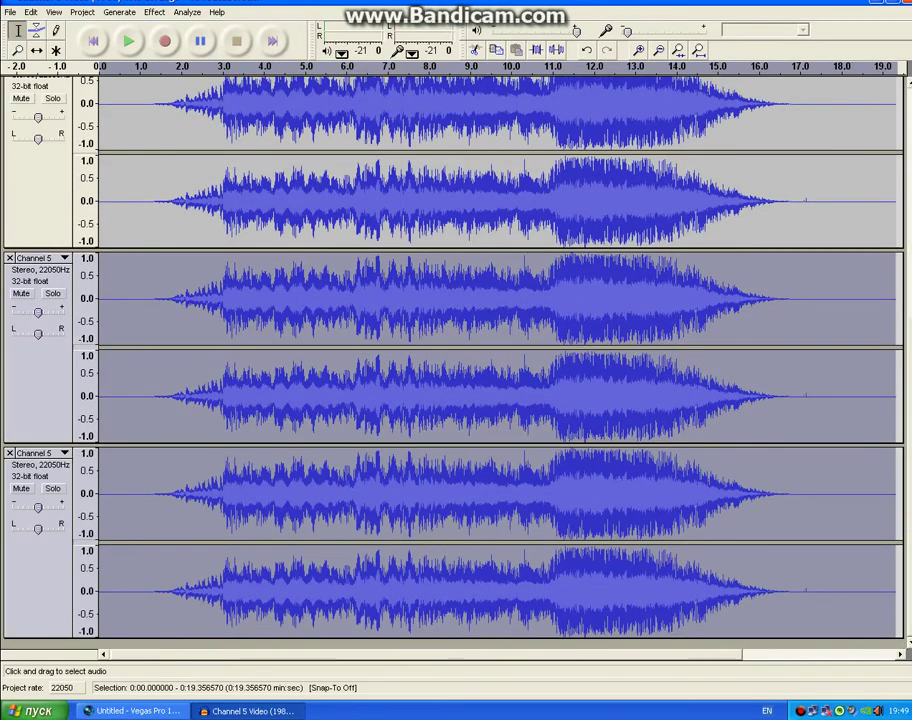
drag(896, 490, 98, 490)
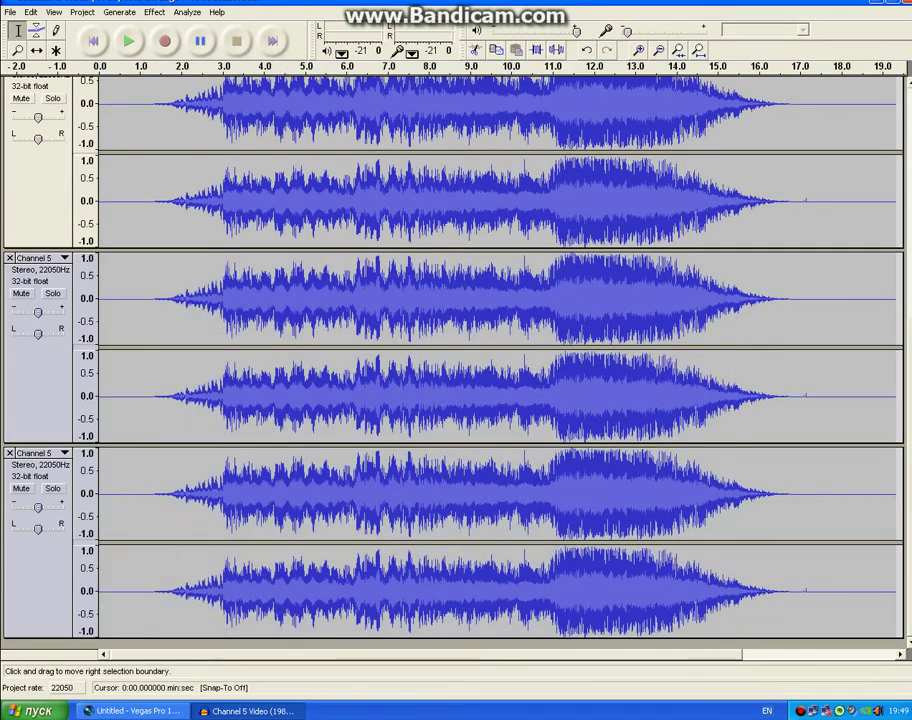
drag(896, 500, 85, 490)
click(82, 12)
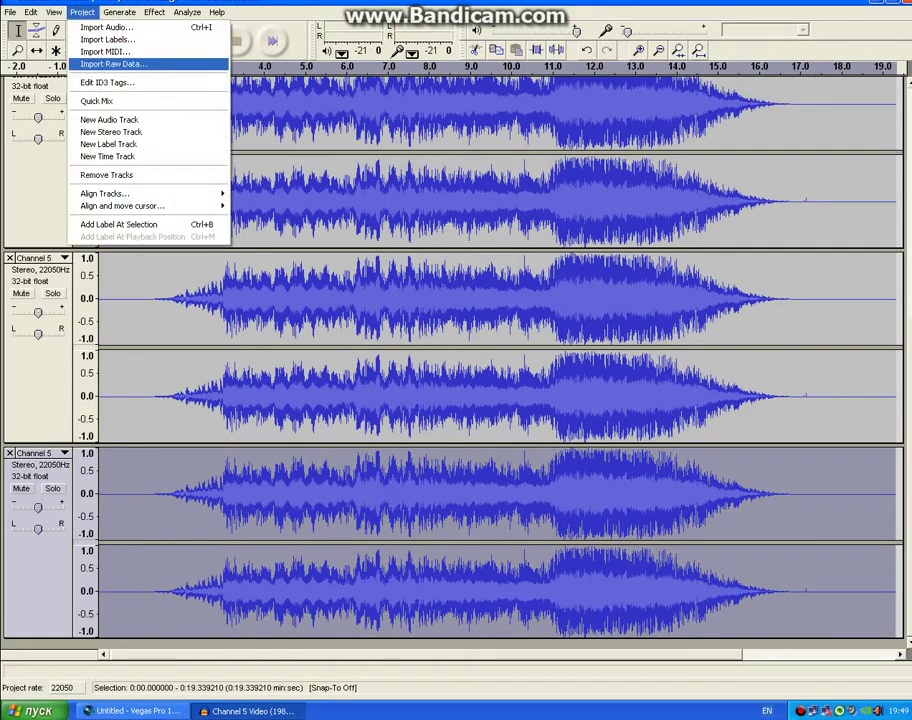
mouse_move(31, 12)
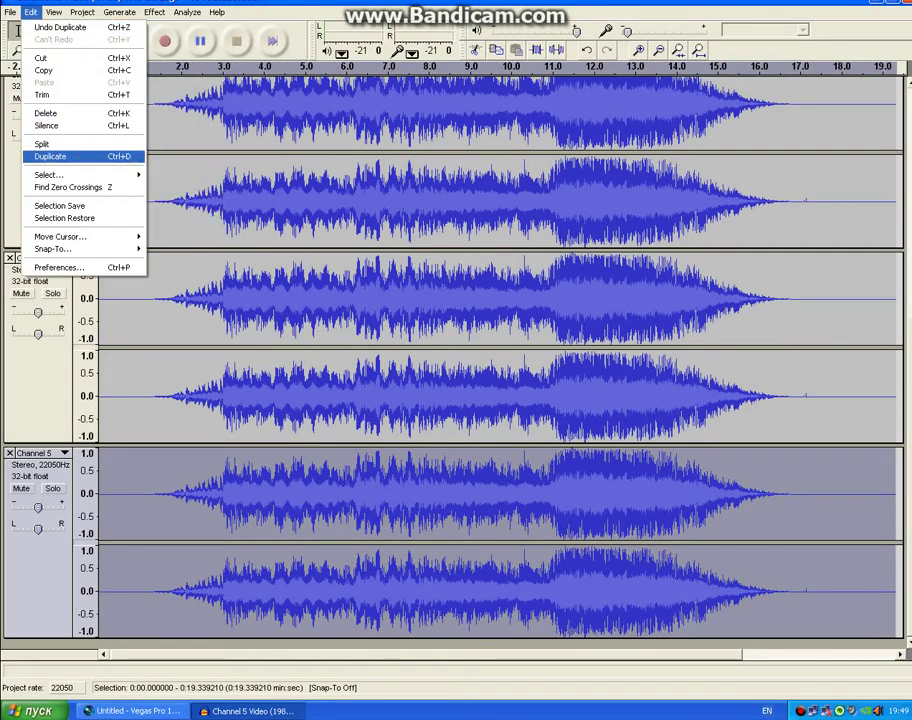
click(50, 156)
scroll(500, 362, down, 3)
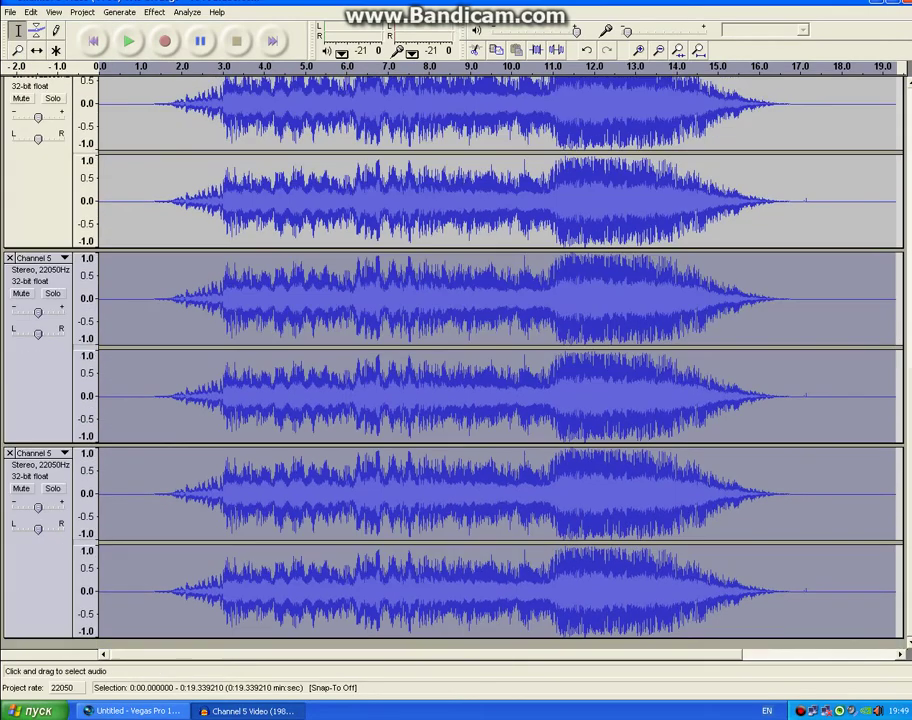
scroll(500, 362, up, 10)
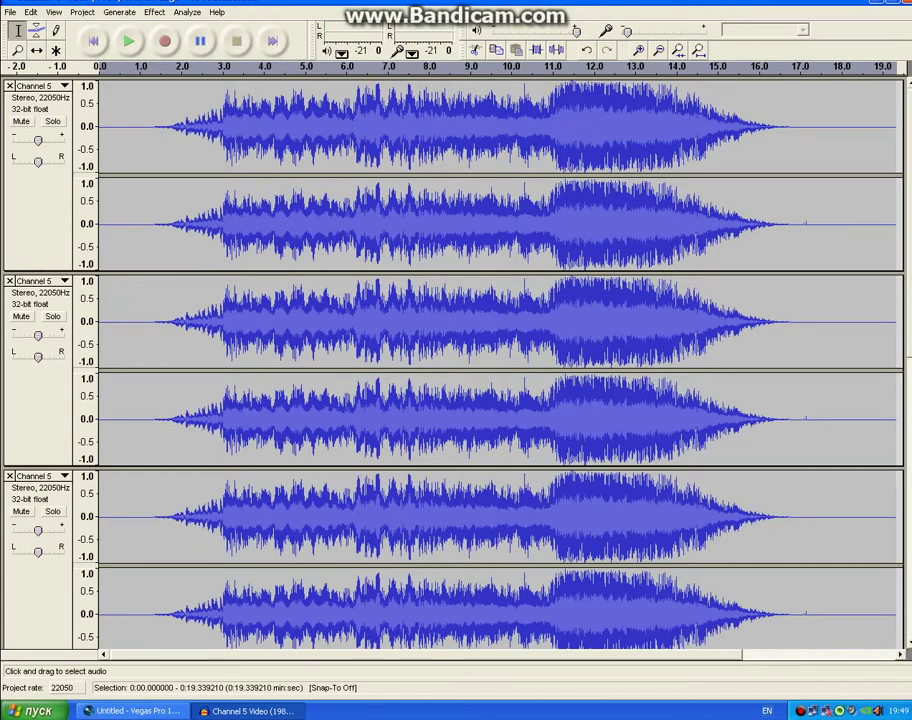
scroll(450, 360, down, 2)
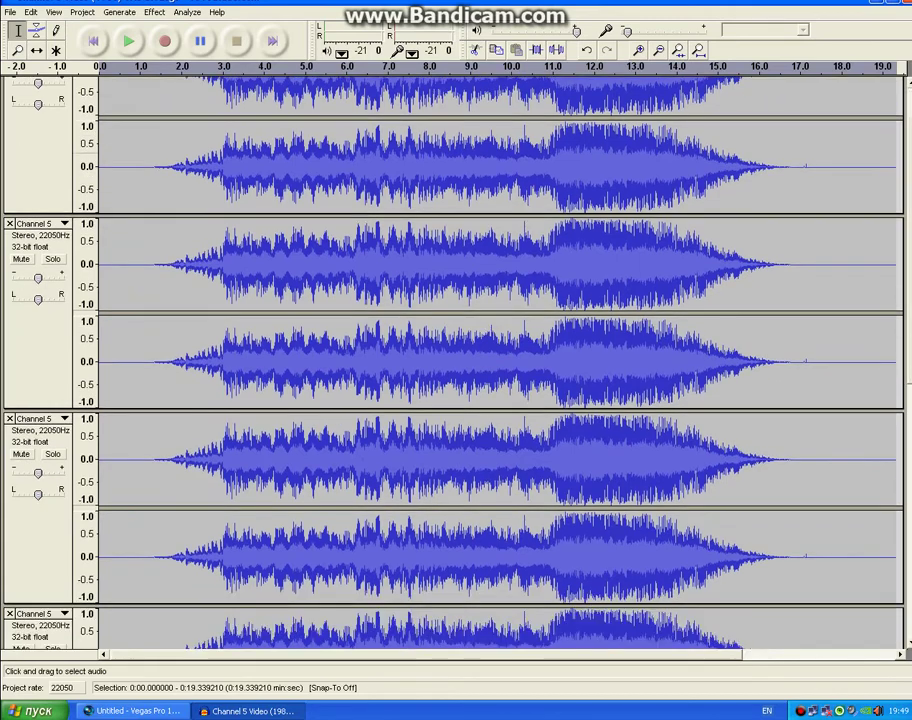
scroll(450, 360, up, 2)
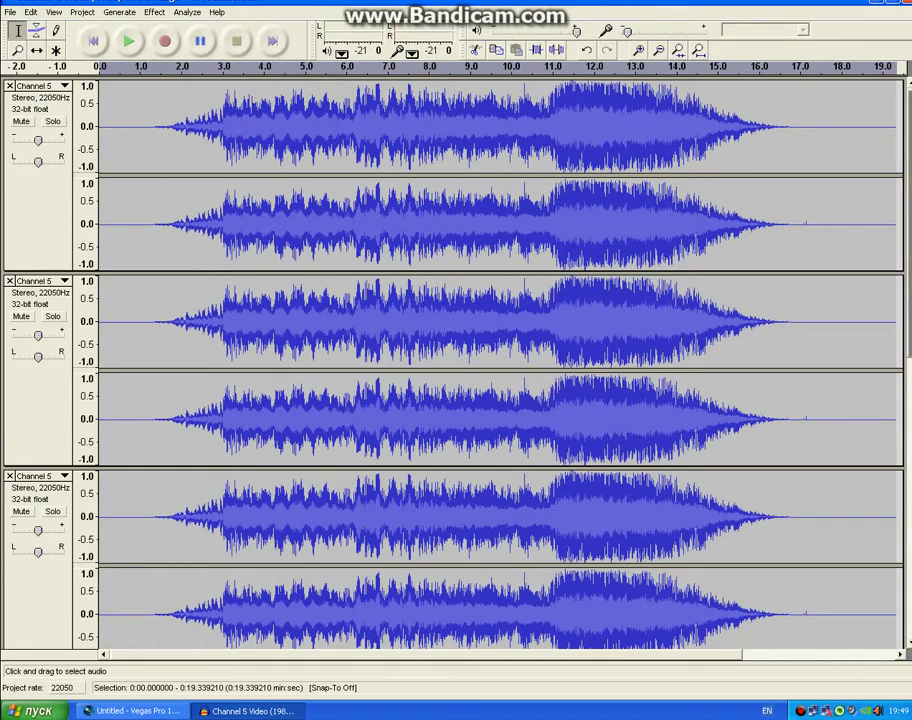
click(565, 399)
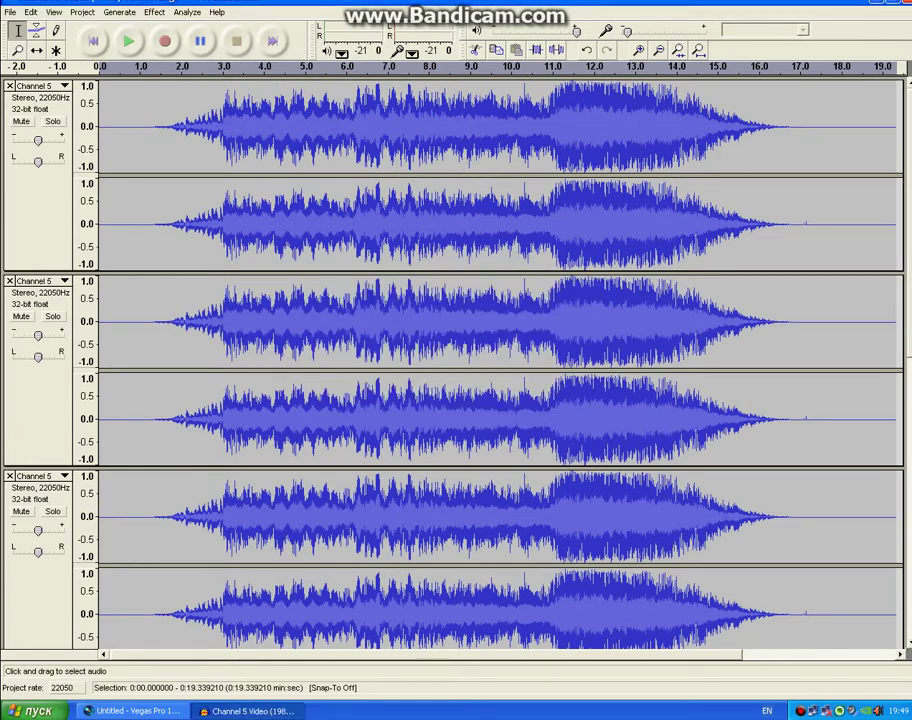
scroll(450, 365, down, 5)
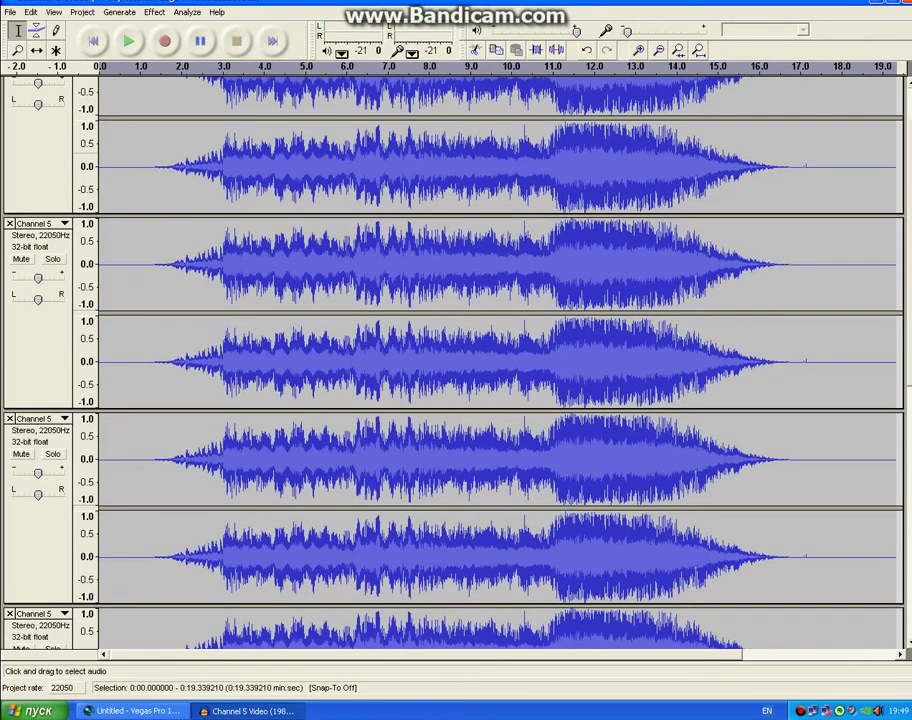
scroll(450, 365, down, 4)
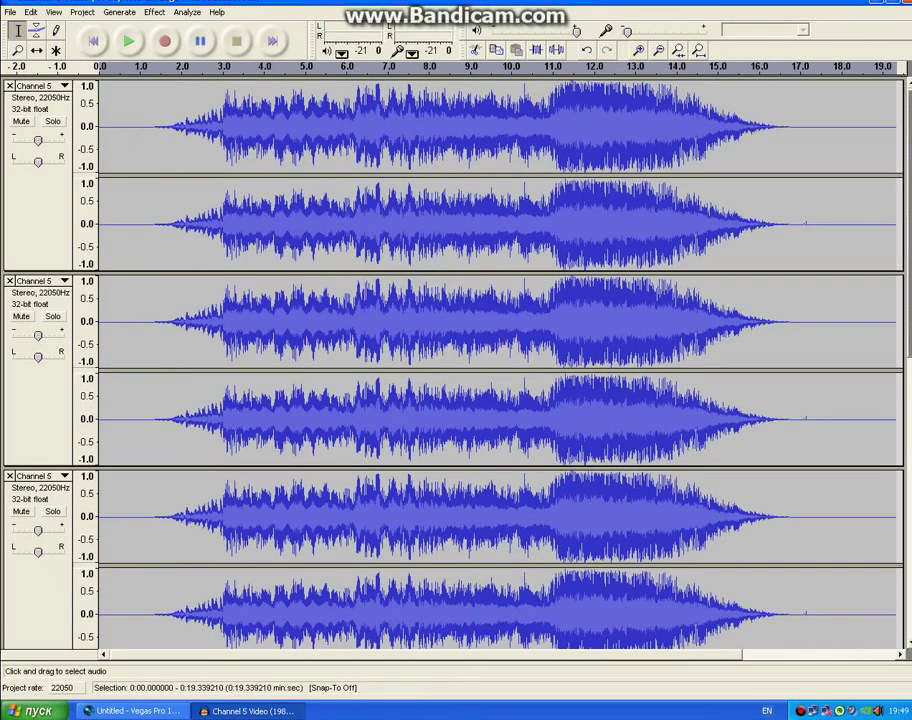
Raise the pitch of the entire first track by 12 semitones with Change Pitch.
drag(896, 200, 80, 200)
click(82, 12)
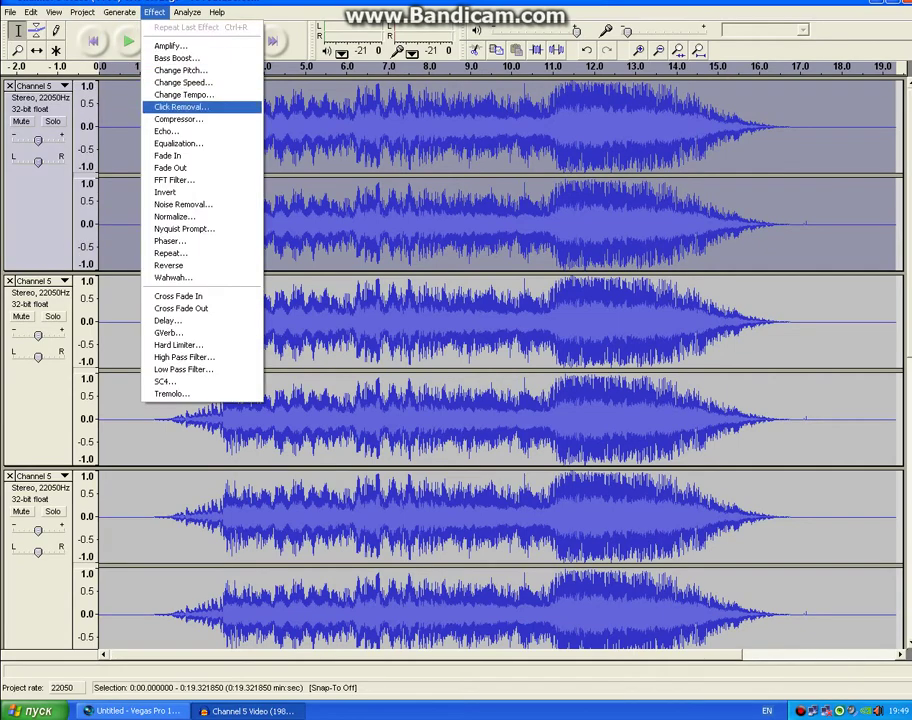
click(178, 69)
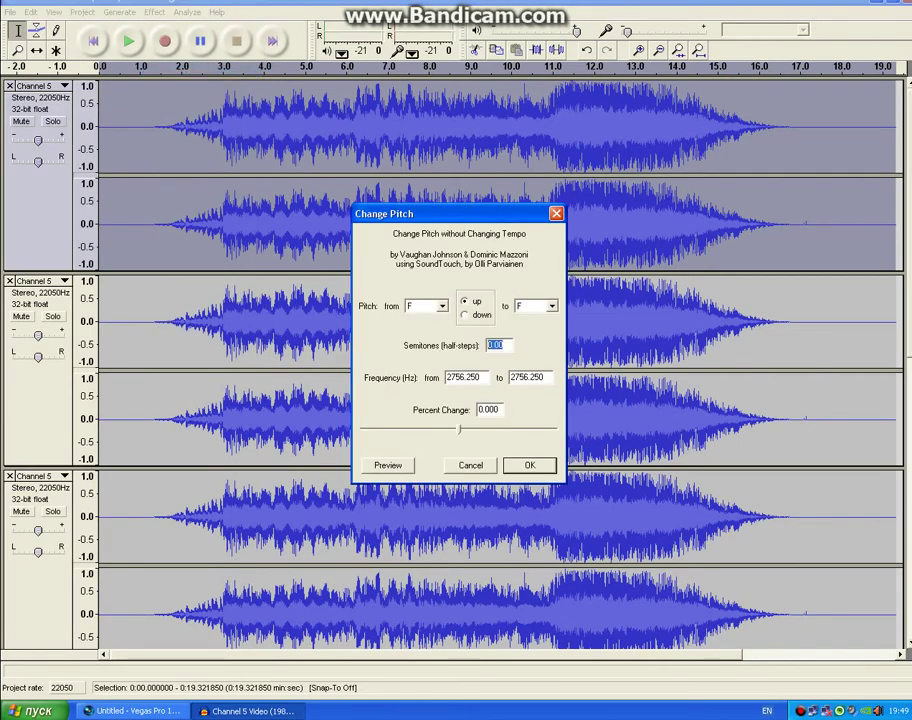
text(12)
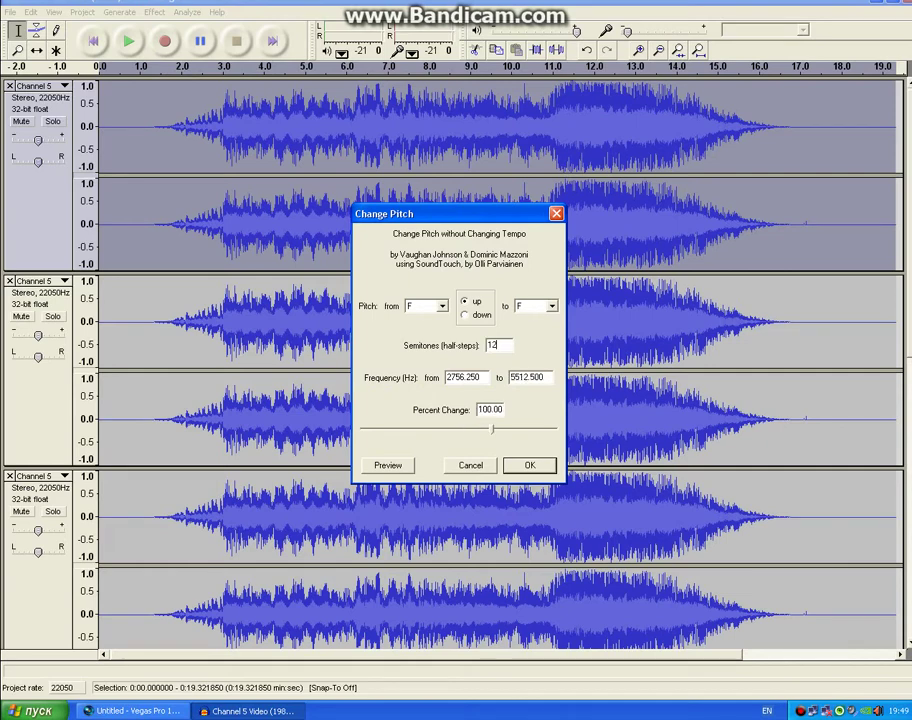
click(530, 465)
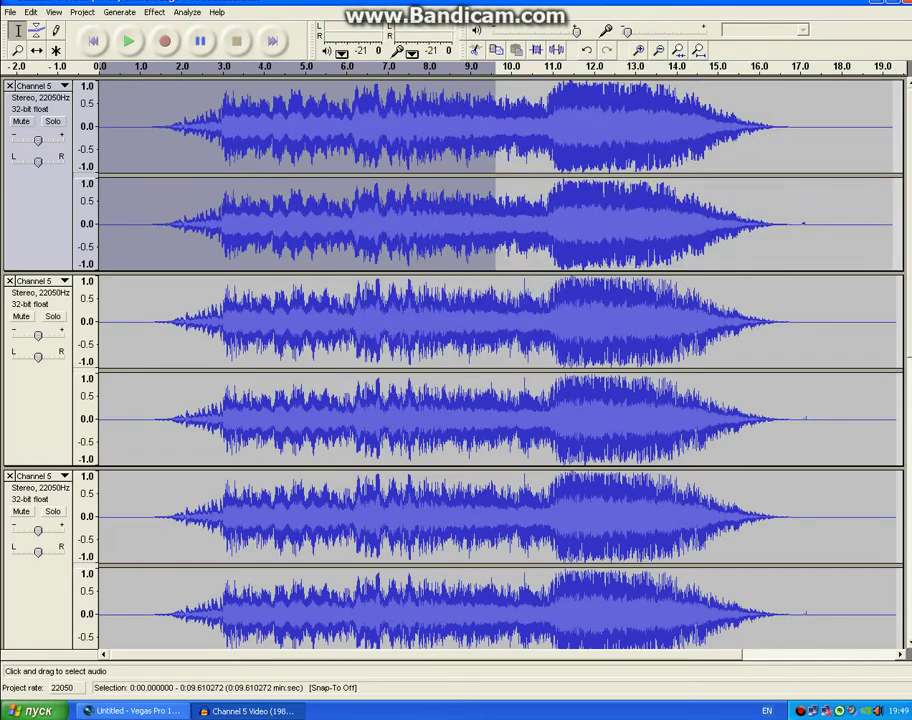
Clear the audio selection and play the stacked tracks from the beginning for a few seconds, stopping playback at the end.
drag(896, 376, 98, 225)
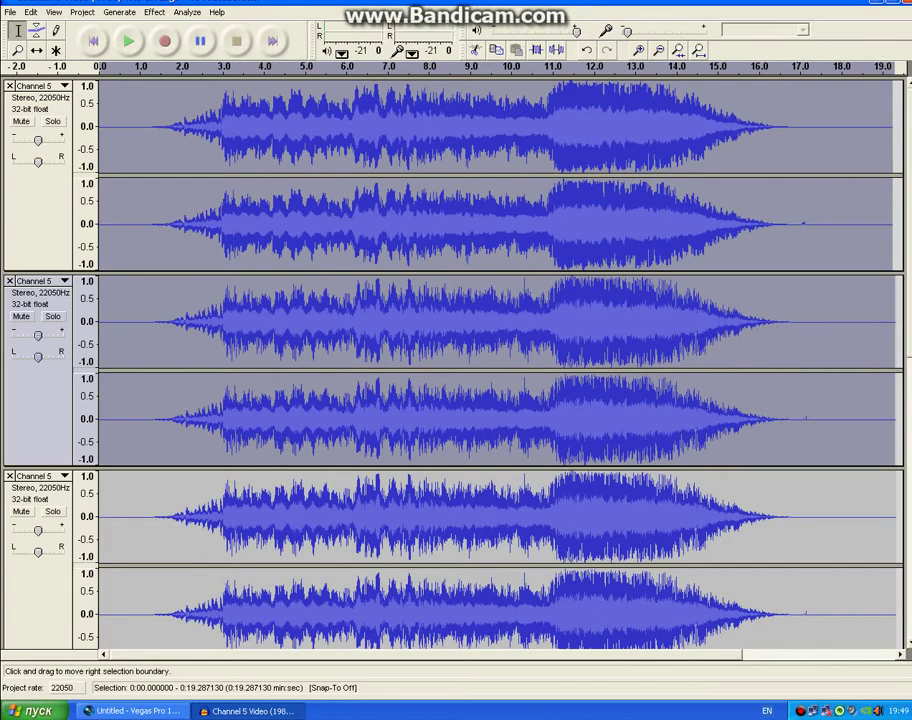
drag(896, 372, 98, 225)
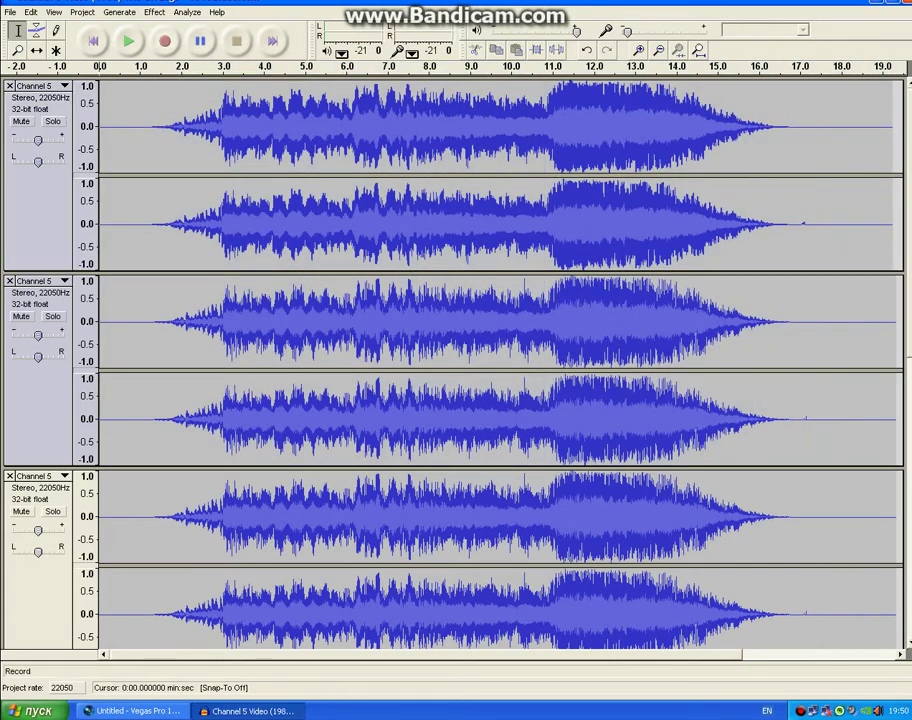
click(129, 41)
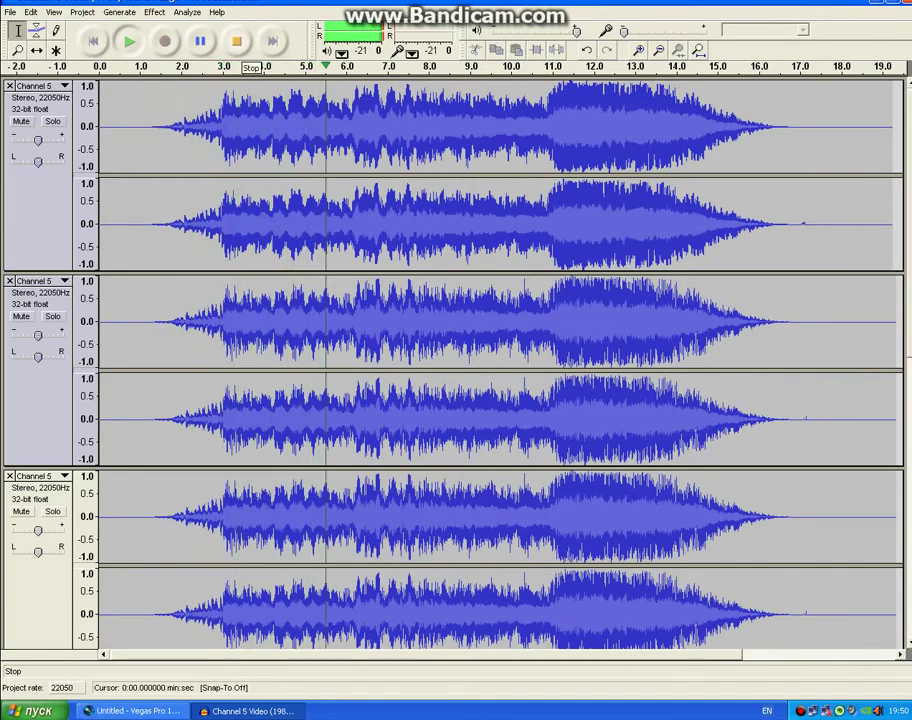
click(237, 42)
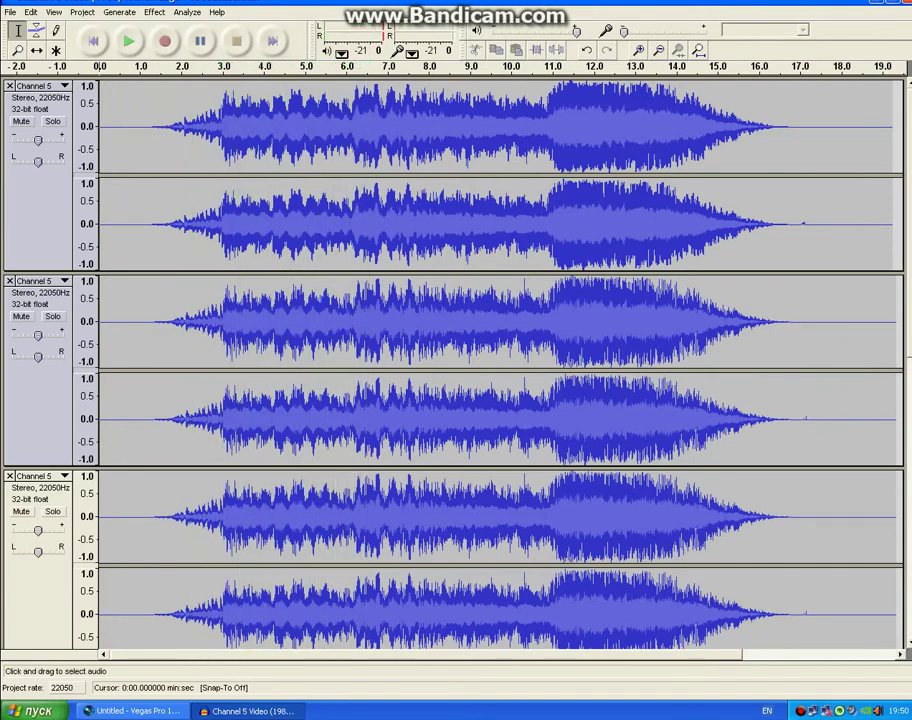
Select nearly the full length of the pitch-shifted first track and open a new empty project window.
click(154, 12)
mouse_move(187, 12)
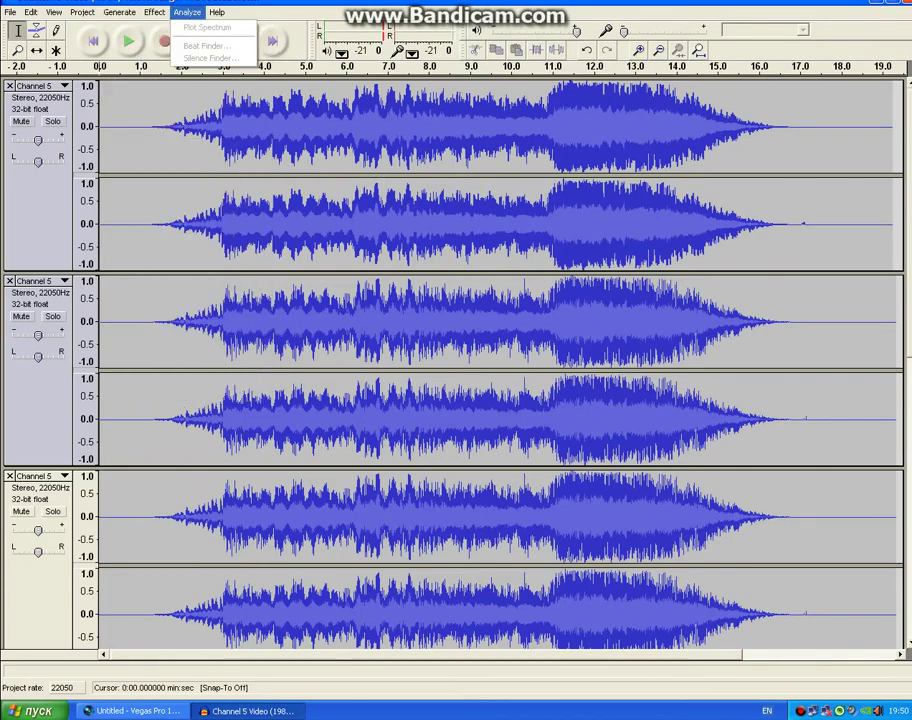
mouse_move(154, 12)
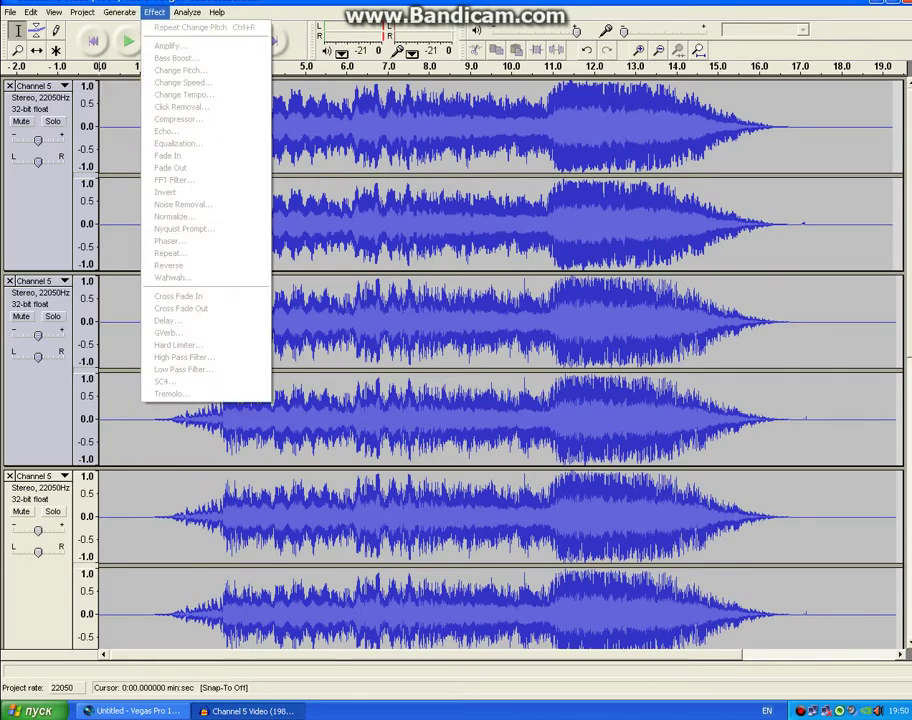
drag(891, 150, 98, 150)
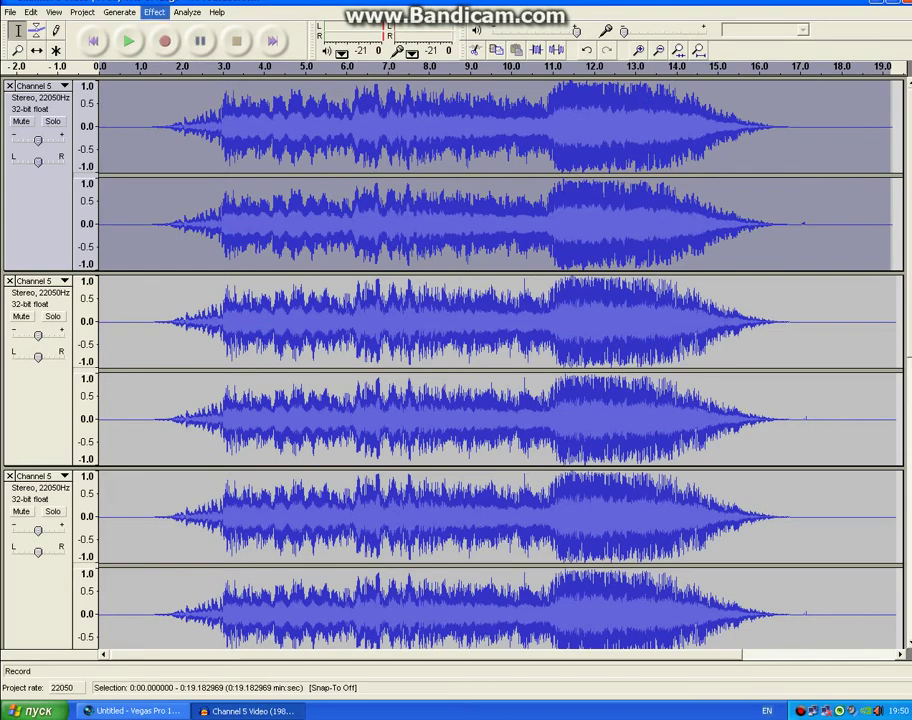
click(154, 12)
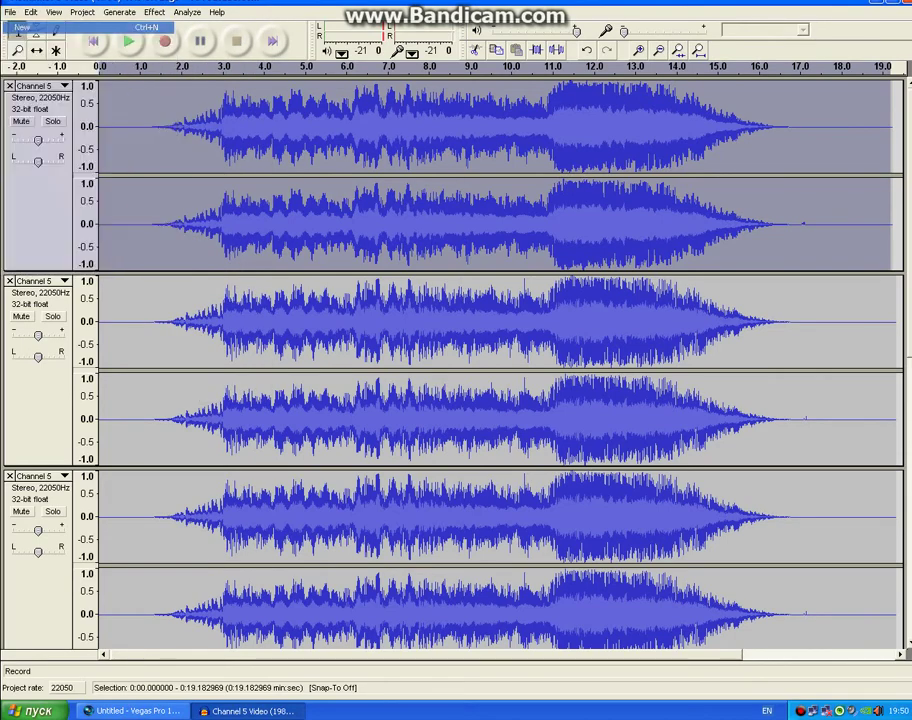
click(22, 27)
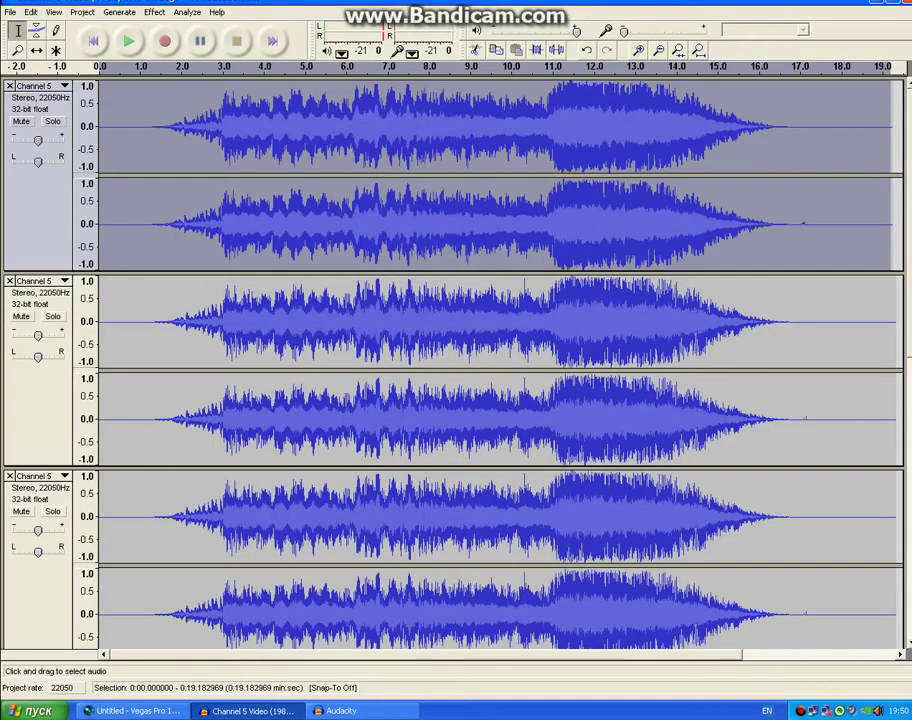
Close the stacked-track project and open the audio file "Channel 5 Video (1986) VHS UK Logo - 10Youtube.com" from Downloads in the empty project.
click(905, 1)
click(460, 391)
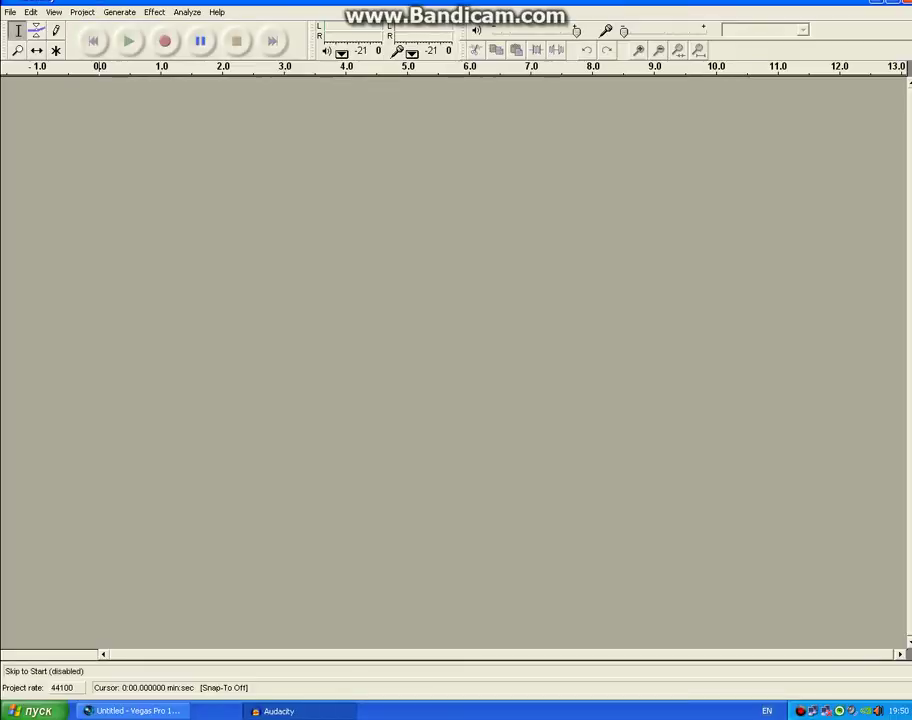
click(30, 12)
mouse_move(10, 12)
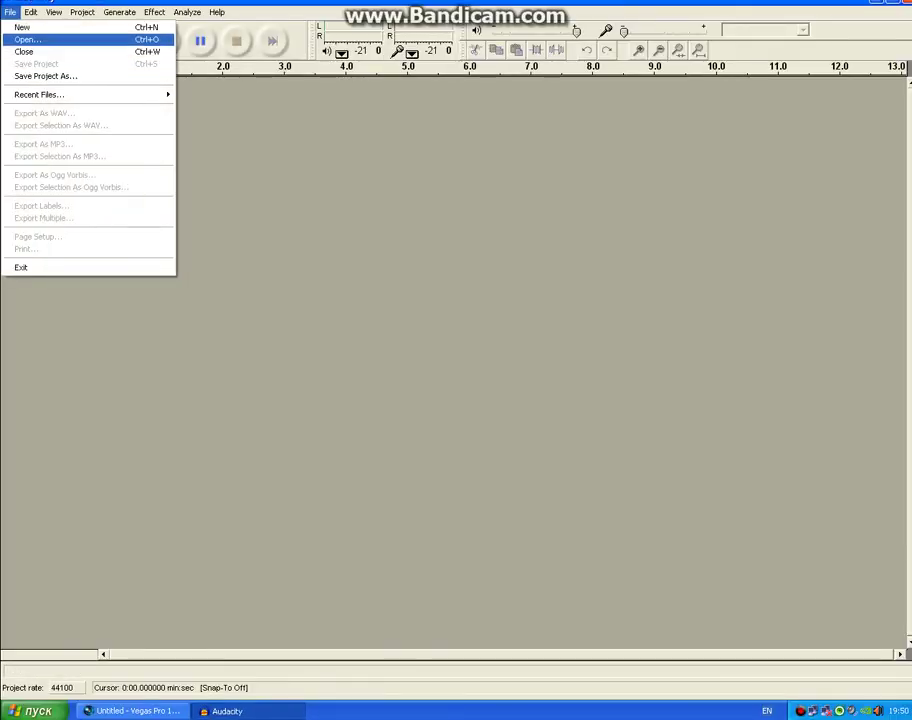
click(24, 39)
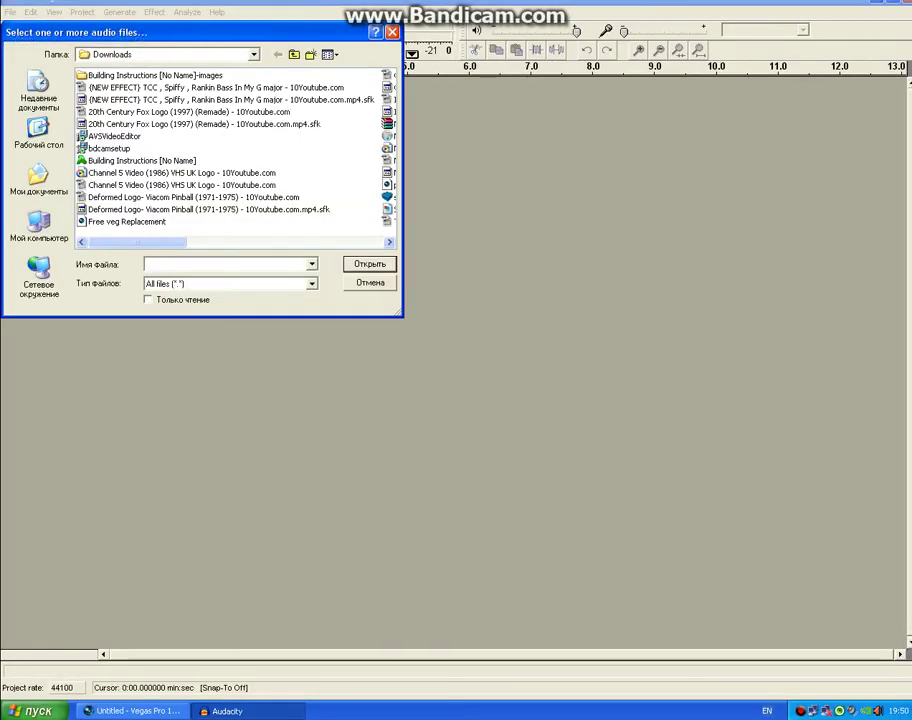
double_click(180, 173)
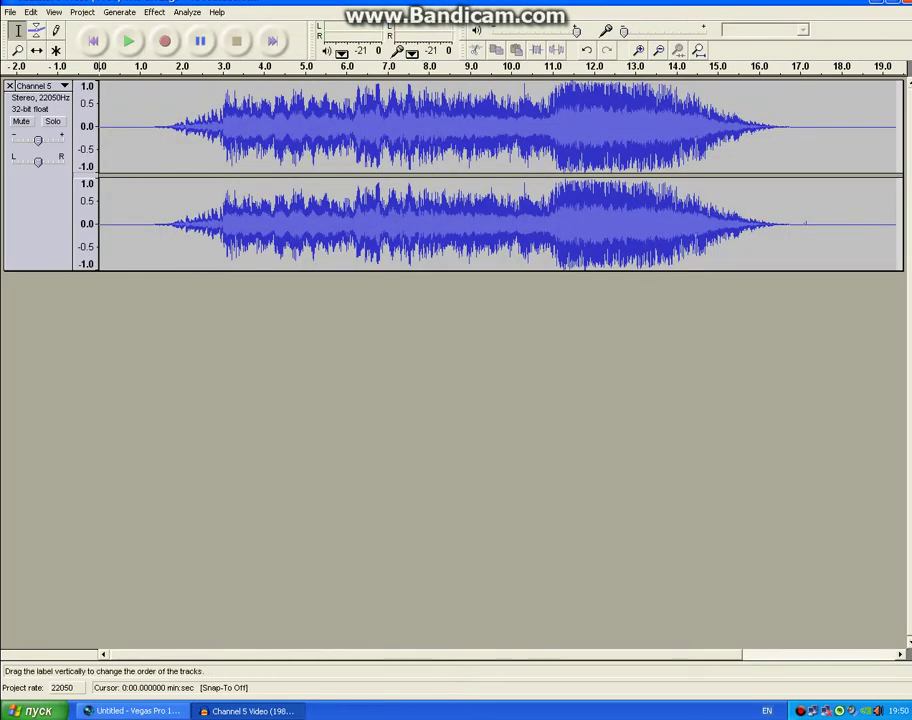
Pan the opened track fully to the left channel and play its first few seconds, stopping playback at the end.
drag(38, 162, 12, 162)
click(129, 41)
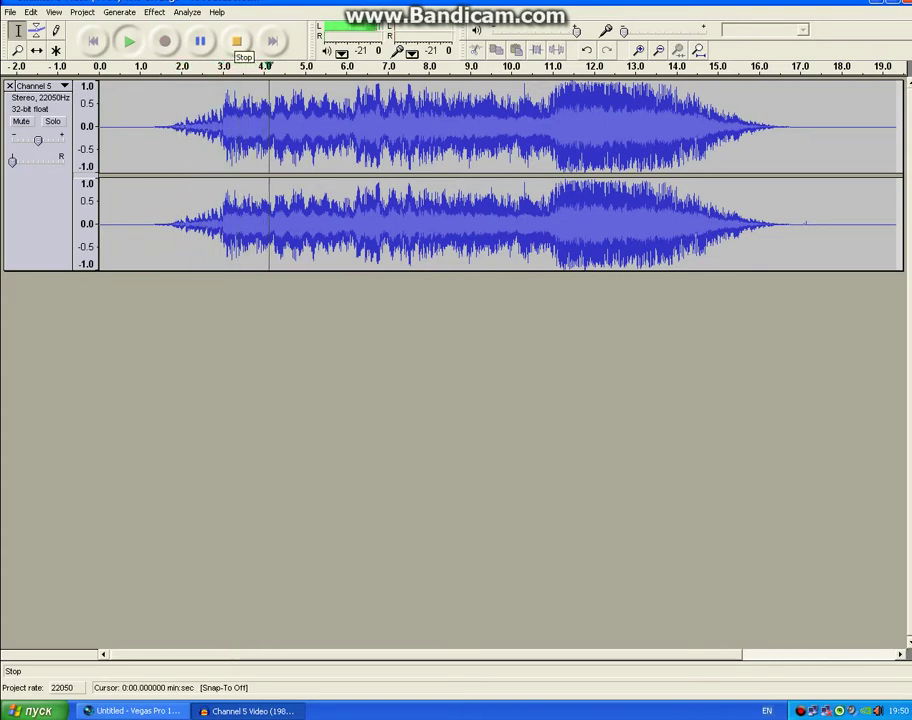
click(237, 41)
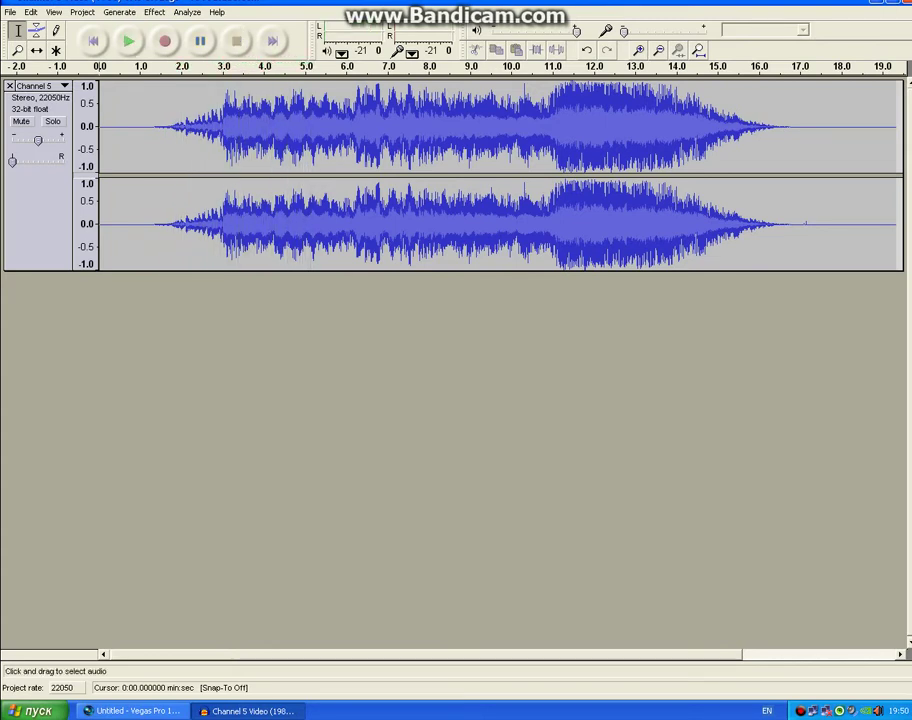
Duplicate the left-panned first track twice, selecting its full length before each duplication.
drag(898, 222, 98, 222)
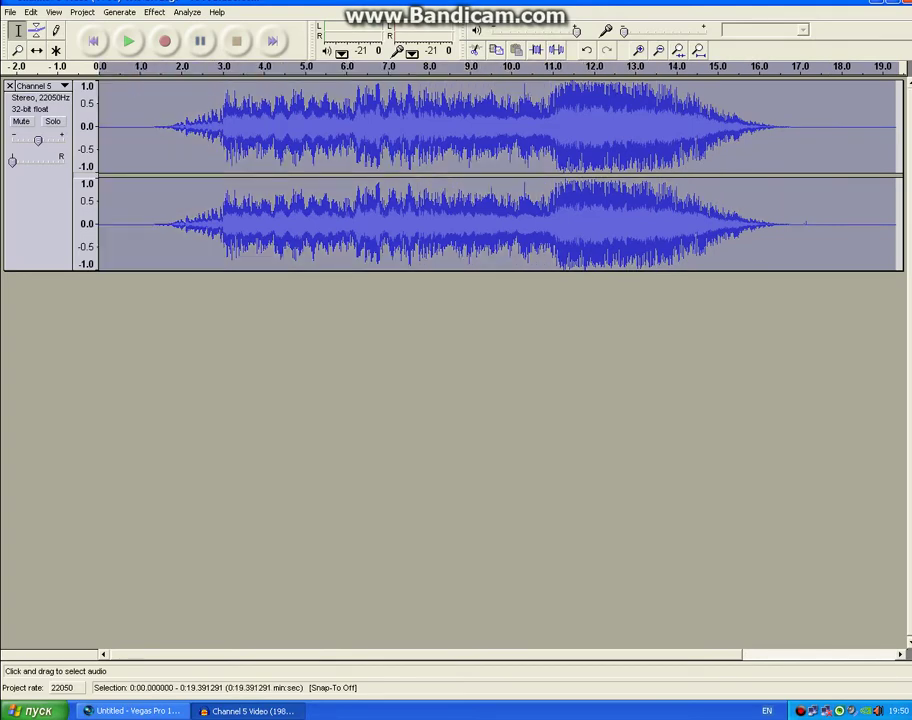
click(54, 12)
mouse_move(31, 12)
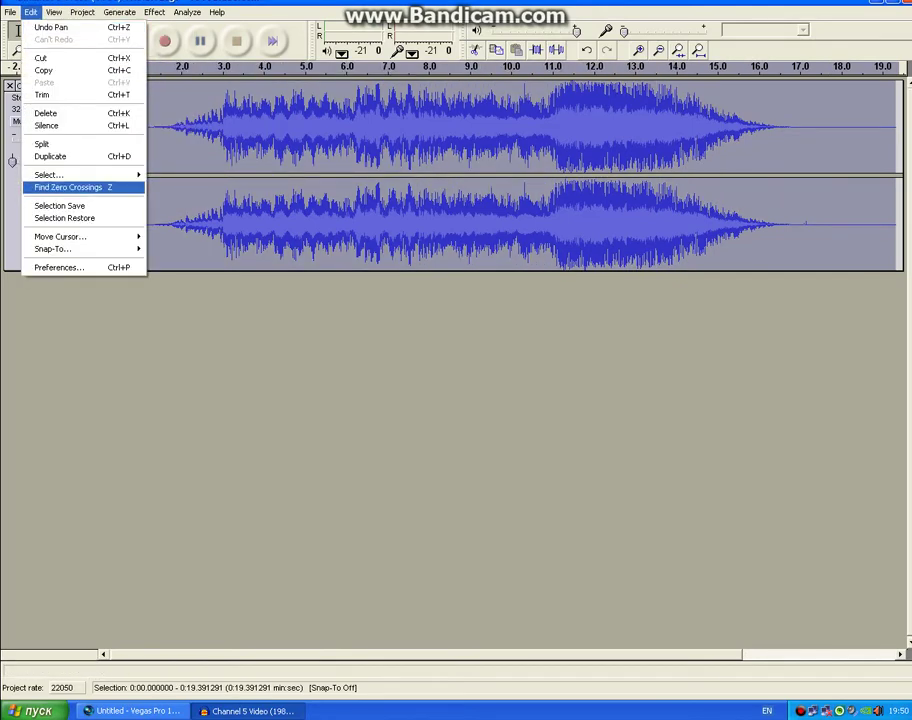
click(50, 156)
drag(895, 222, 750, 222)
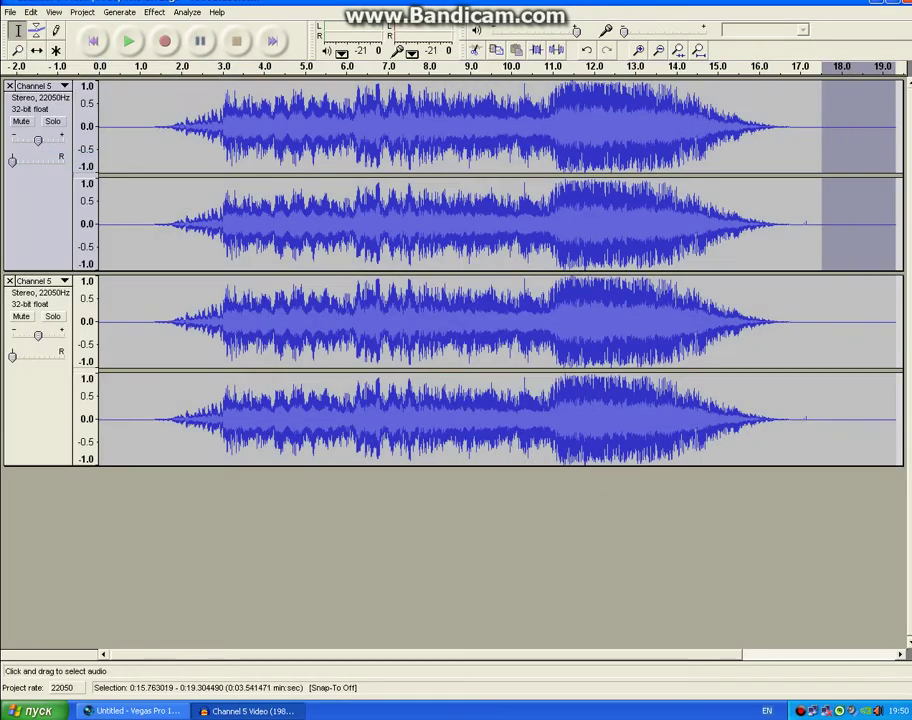
drag(822, 150, 100, 150)
click(31, 12)
click(50, 156)
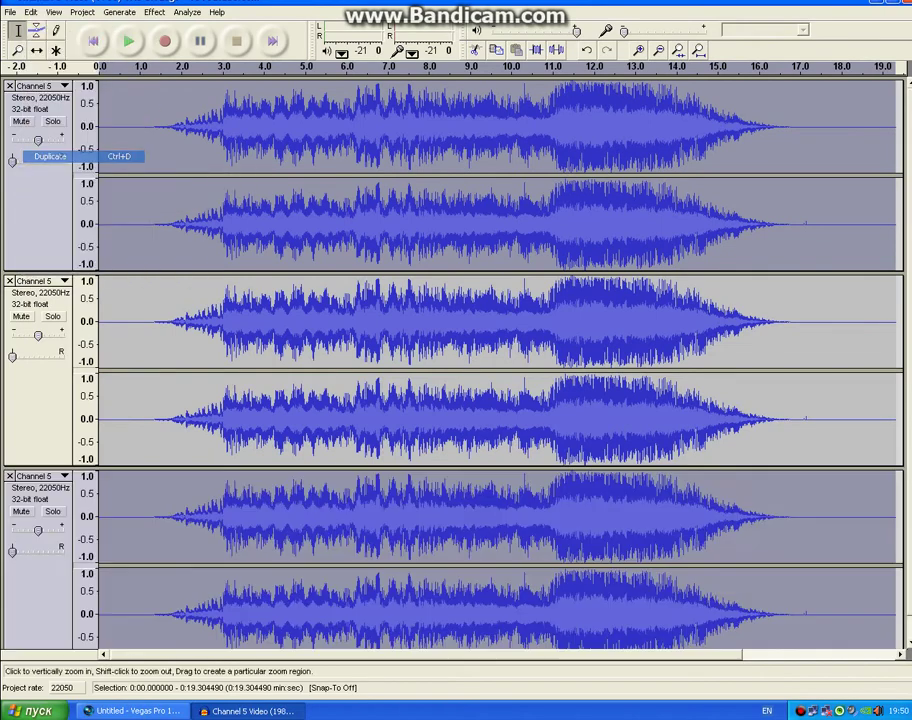
Select only the first track, extend the selection to its very end, and duplicate it for a third copy.
drag(893, 150, 98, 150)
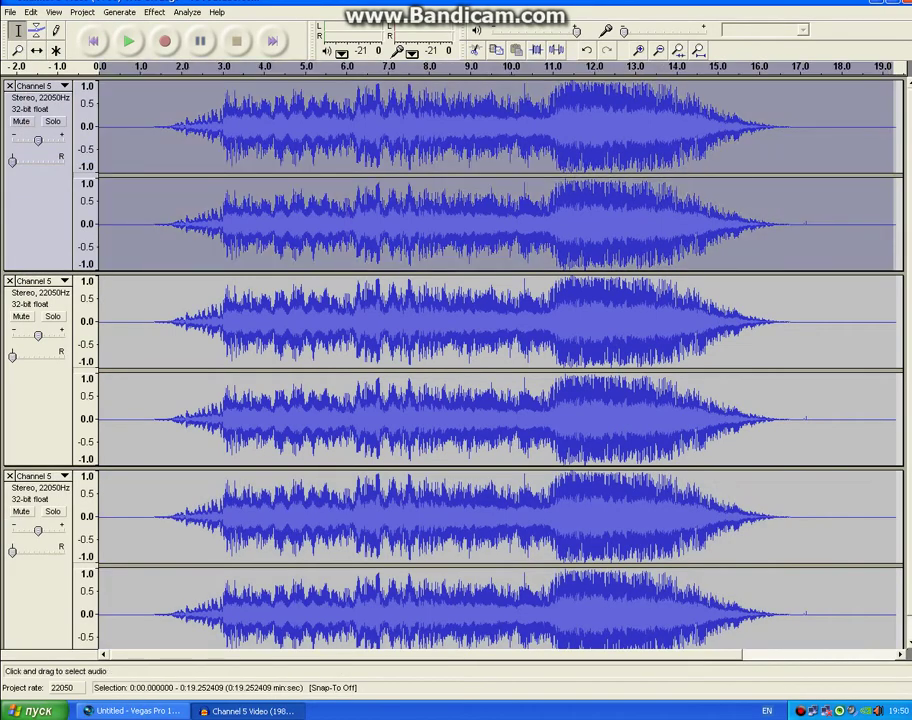
mouse_move(893, 150)
mouse_down()
mouse_move(688, 150)
mouse_move(906, 150)
mouse_up()
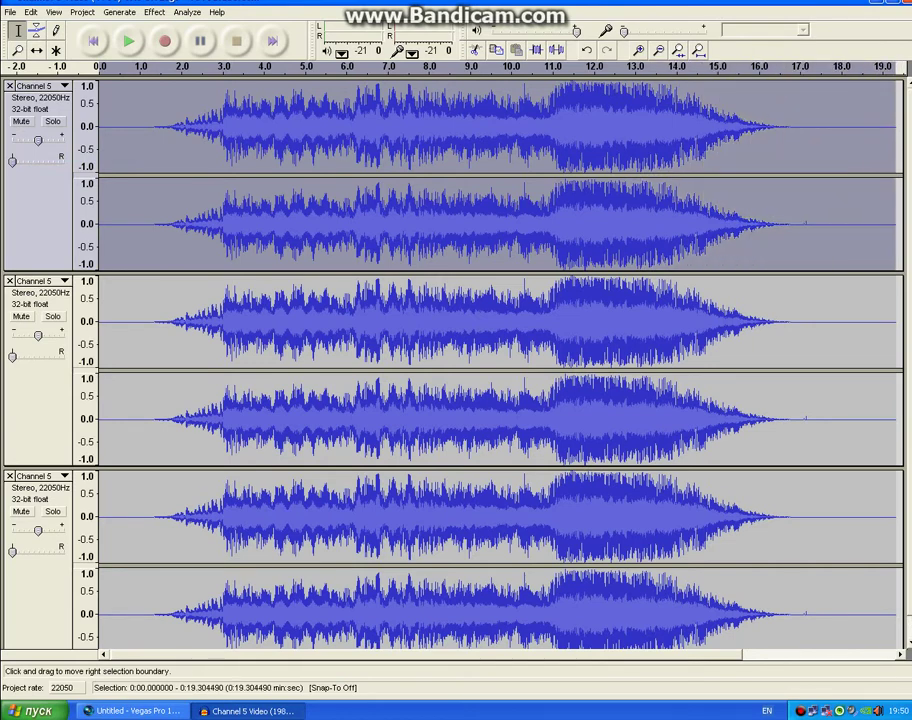
click(54, 12)
mouse_move(82, 12)
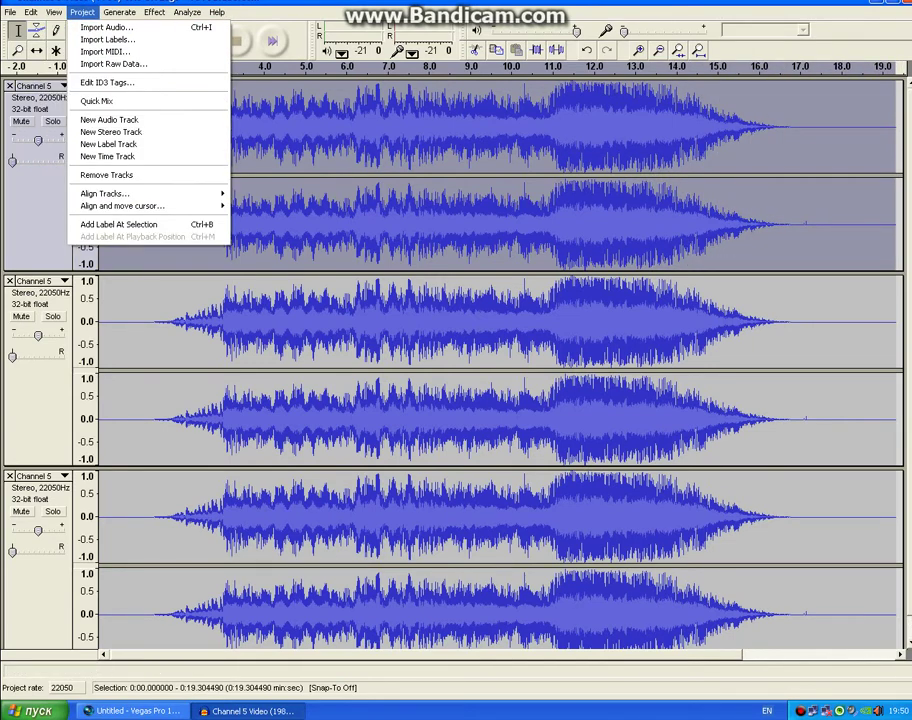
mouse_move(154, 12)
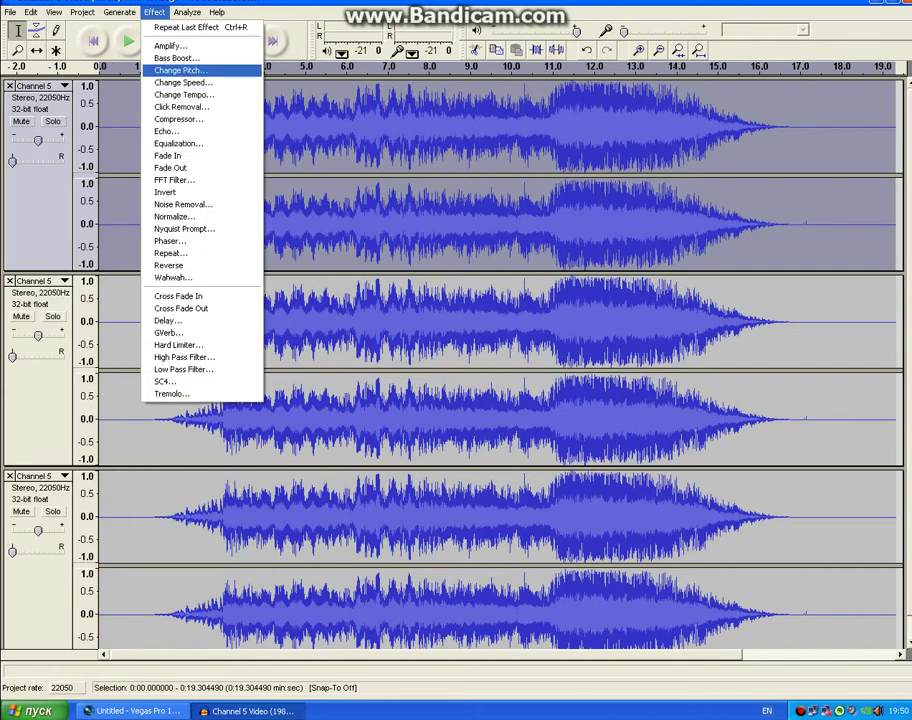
mouse_move(31, 12)
click(84, 156)
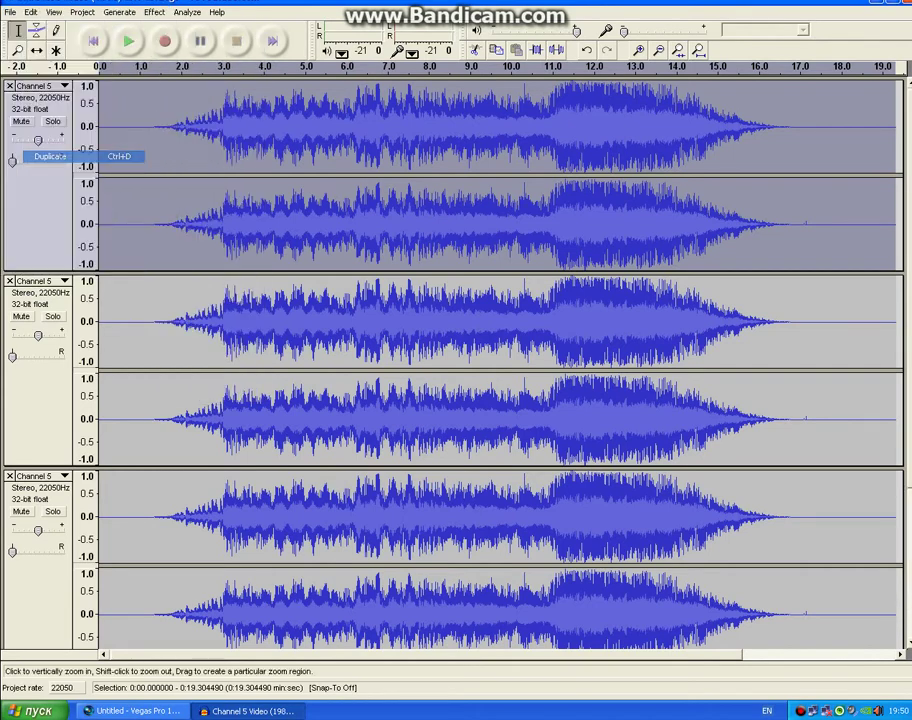
Add two more copies of the first track, reselecting its full length before each duplication.
mouse_move(892, 130)
mouse_down()
mouse_move(852, 130)
mouse_move(869, 140)
mouse_move(92, 140)
mouse_up()
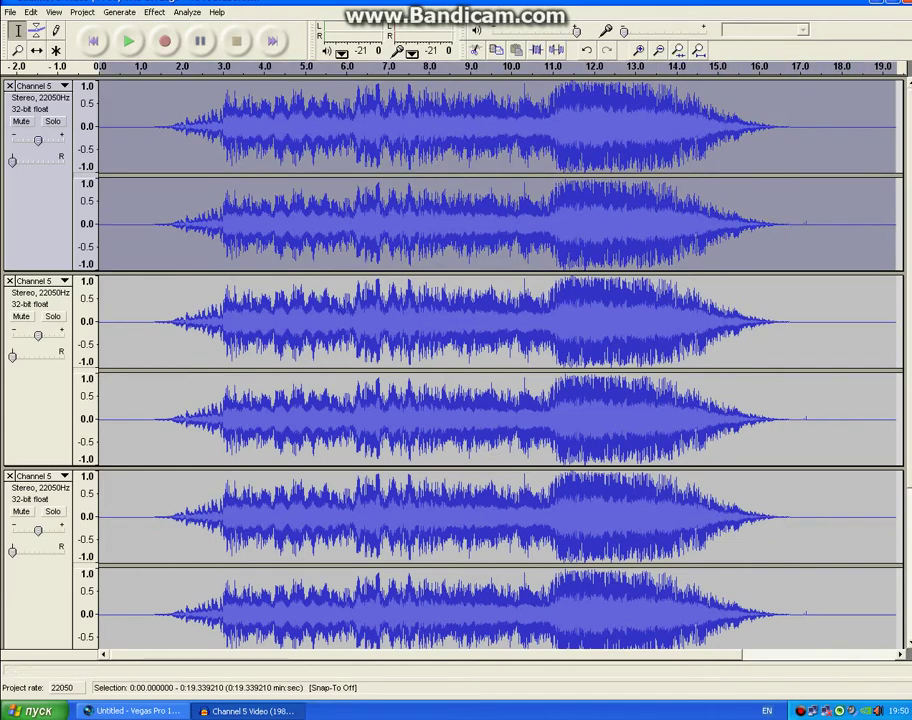
click(82, 12)
mouse_move(31, 12)
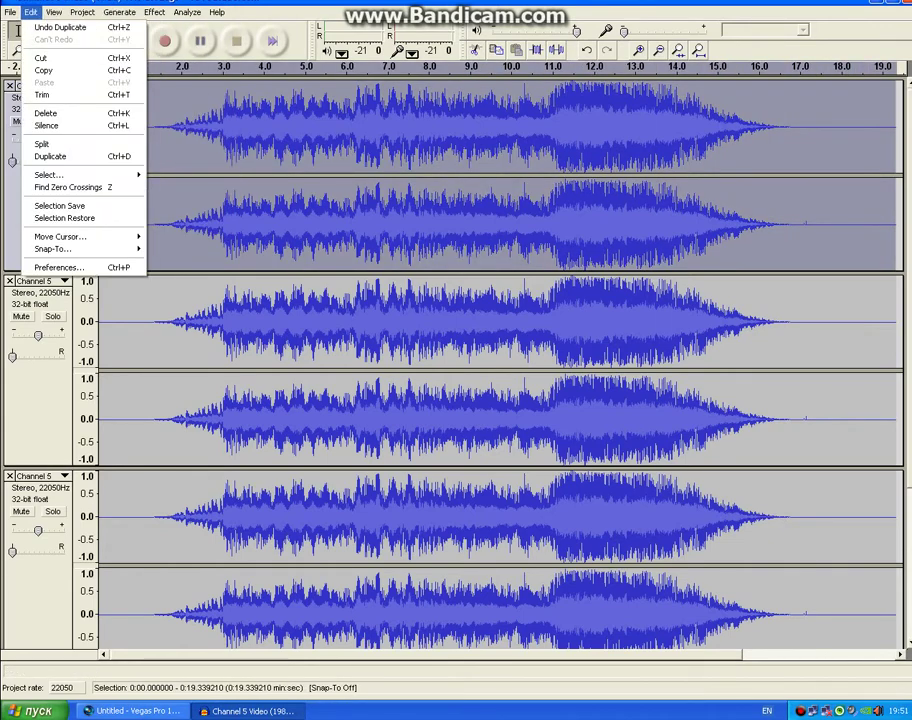
click(60, 156)
click(898, 135)
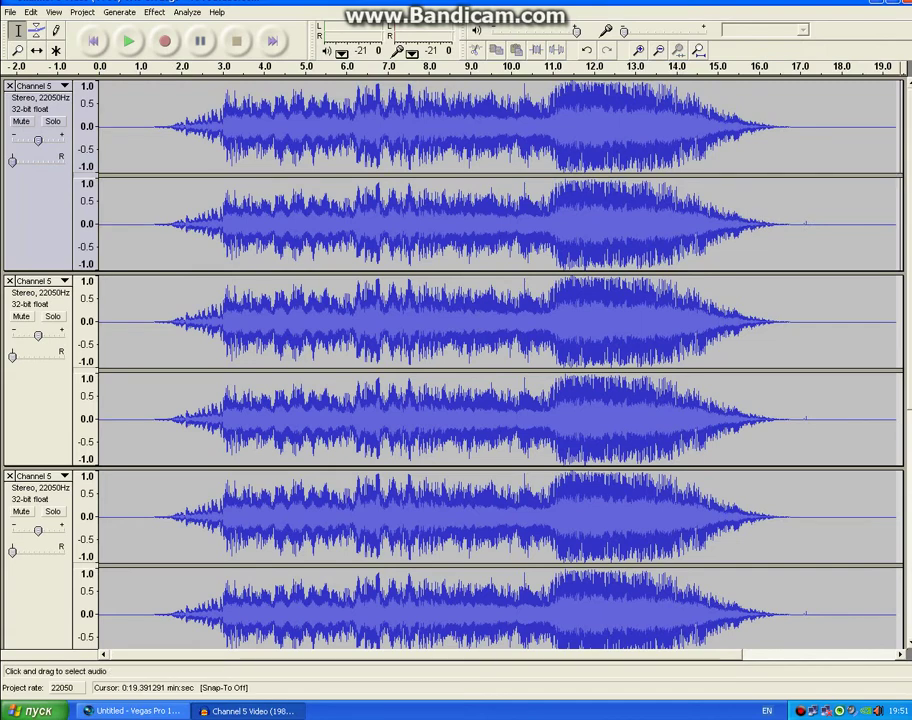
drag(896, 135, 92, 135)
click(54, 12)
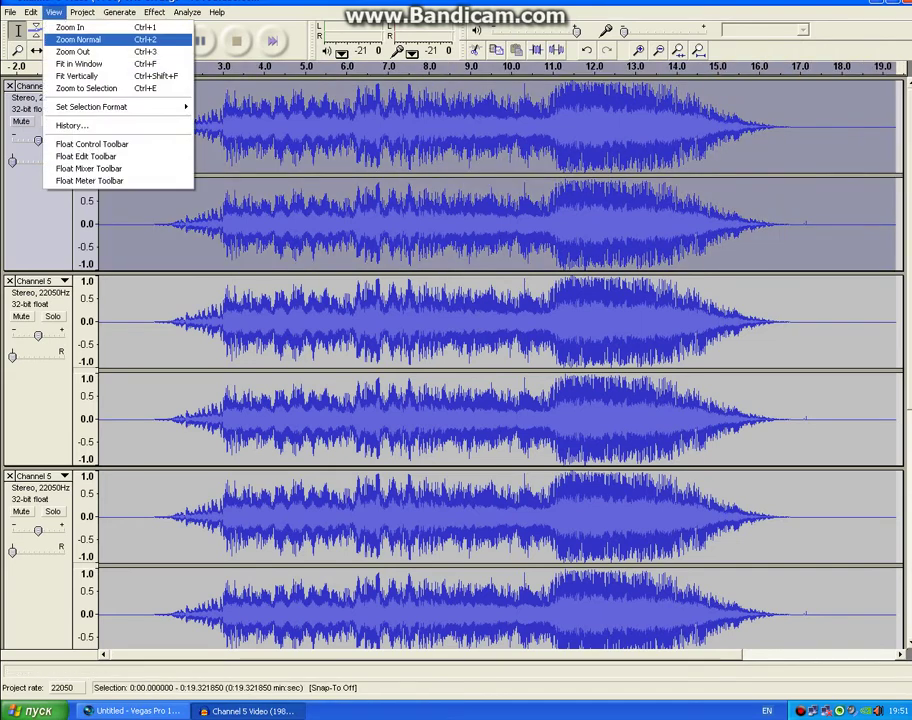
mouse_move(31, 12)
click(50, 156)
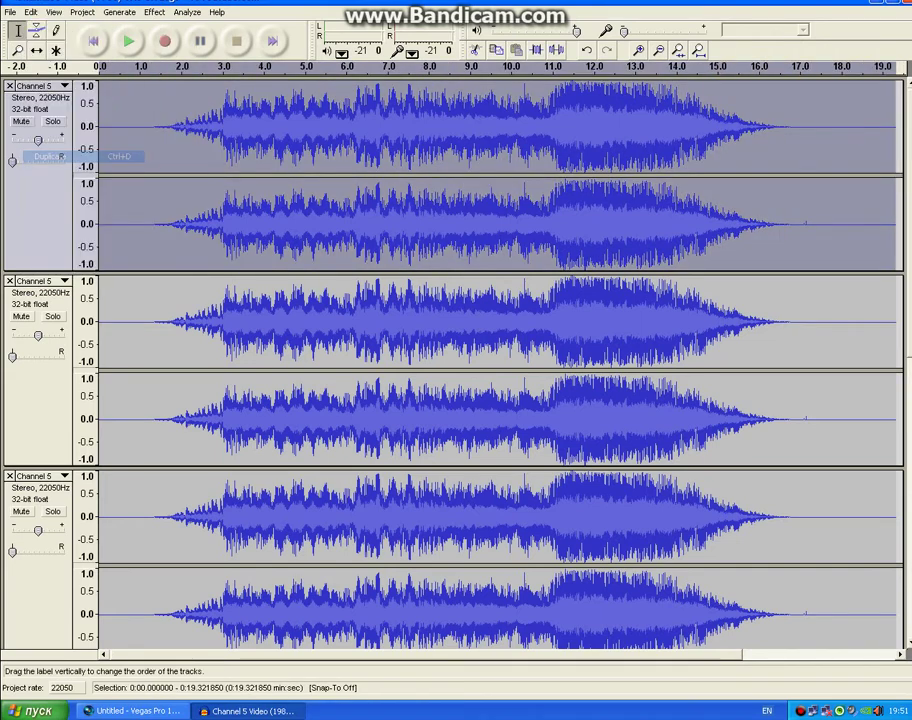
Apply Change Speed to the selected first track with a percent change of 12.
click(82, 12)
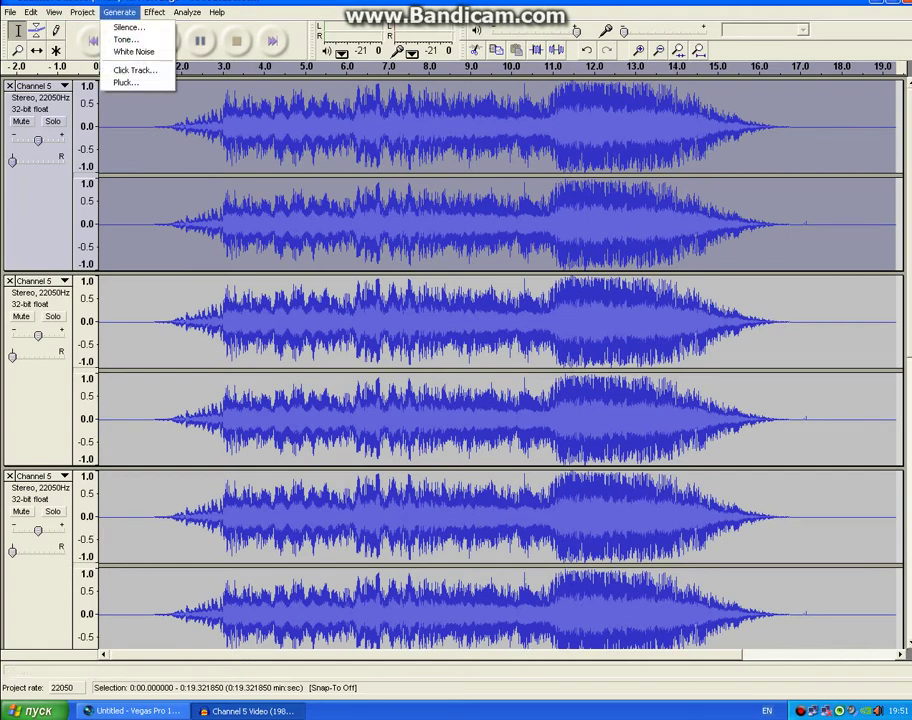
mouse_move(154, 12)
click(180, 82)
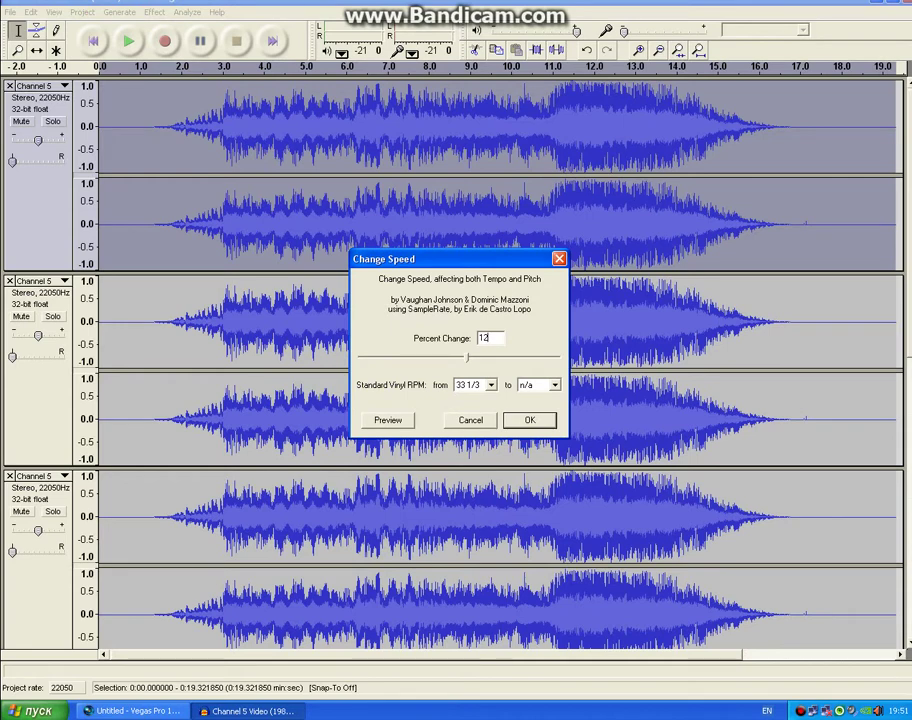
key(Return)
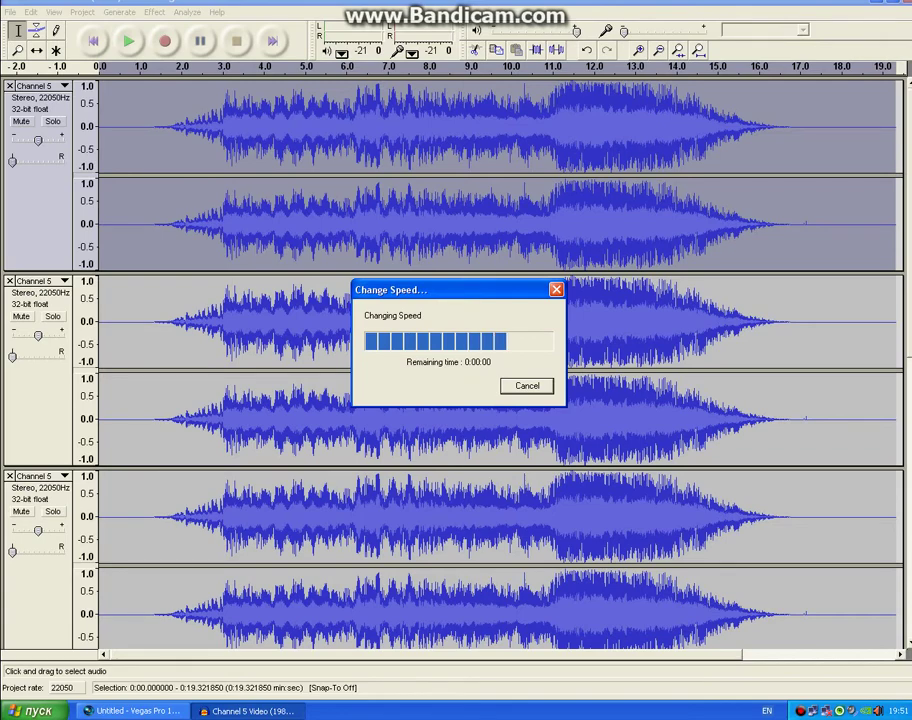
Select nearly the full length of the second track and raise its pitch by 12 semitones with Change Pitch.
drag(894, 390, 92, 390)
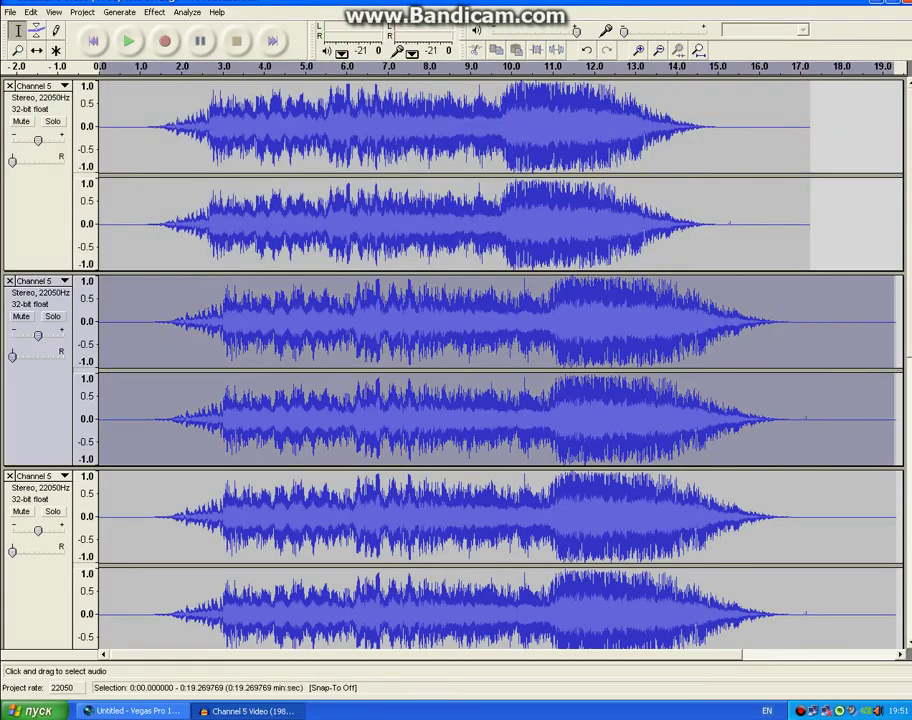
click(154, 12)
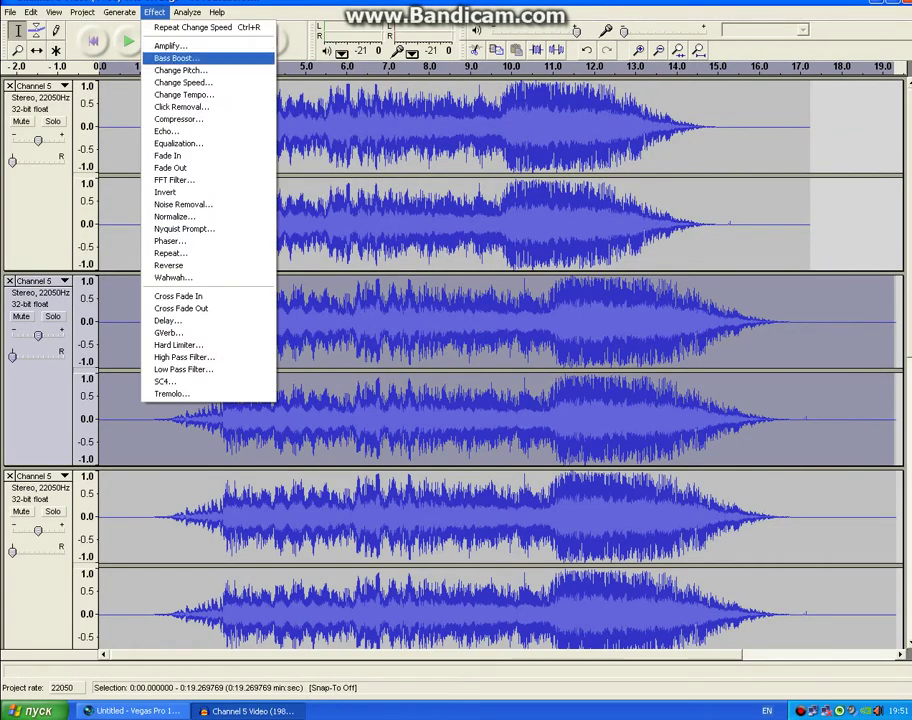
click(180, 70)
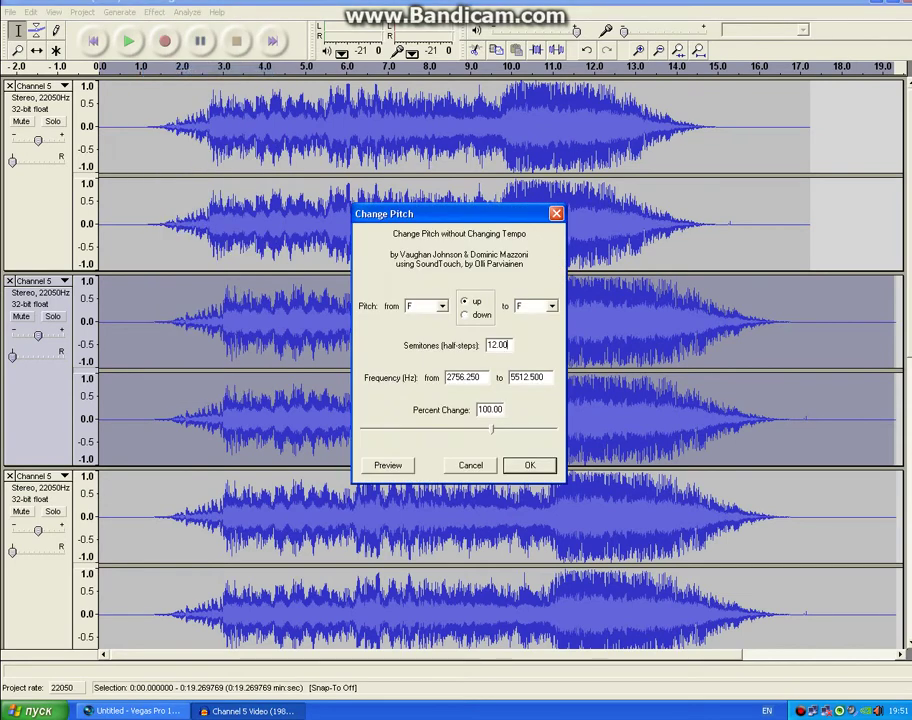
key(BackSpace)
click(530, 465)
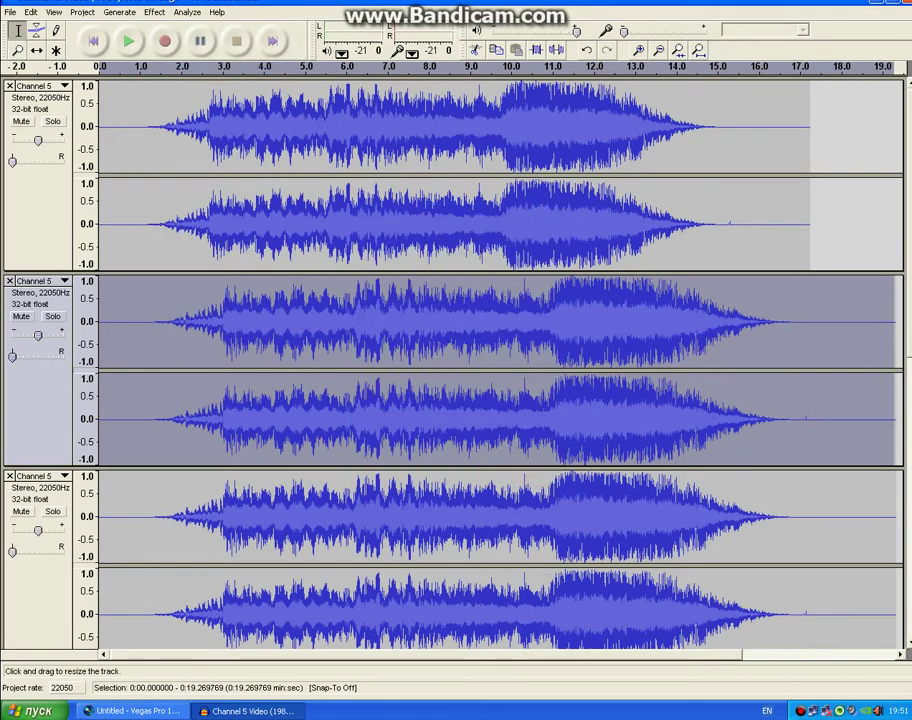
scroll(500, 362, down, 3)
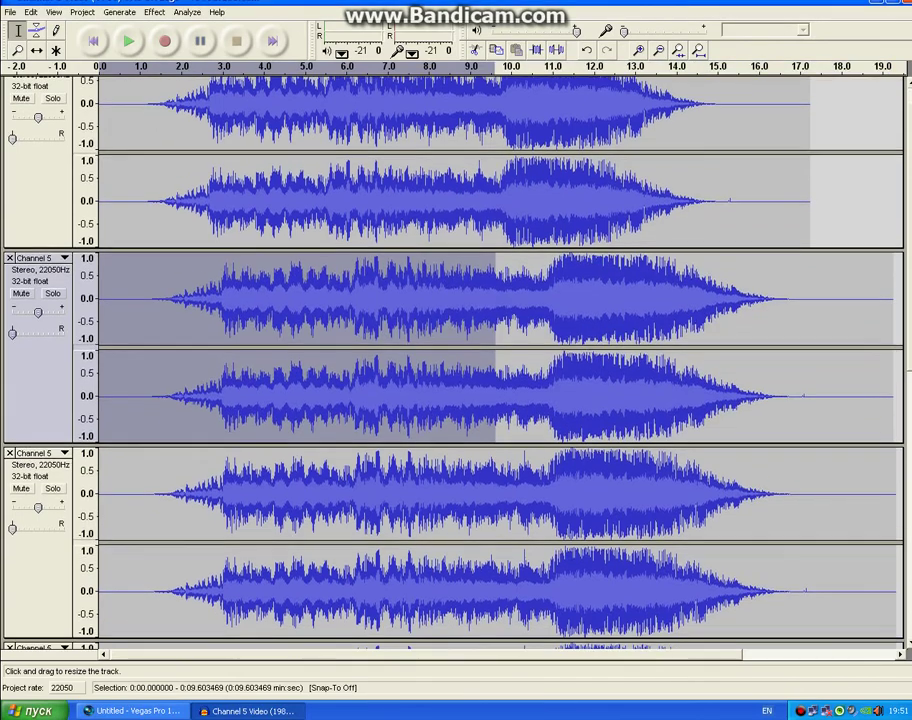
scroll(500, 362, up, 3)
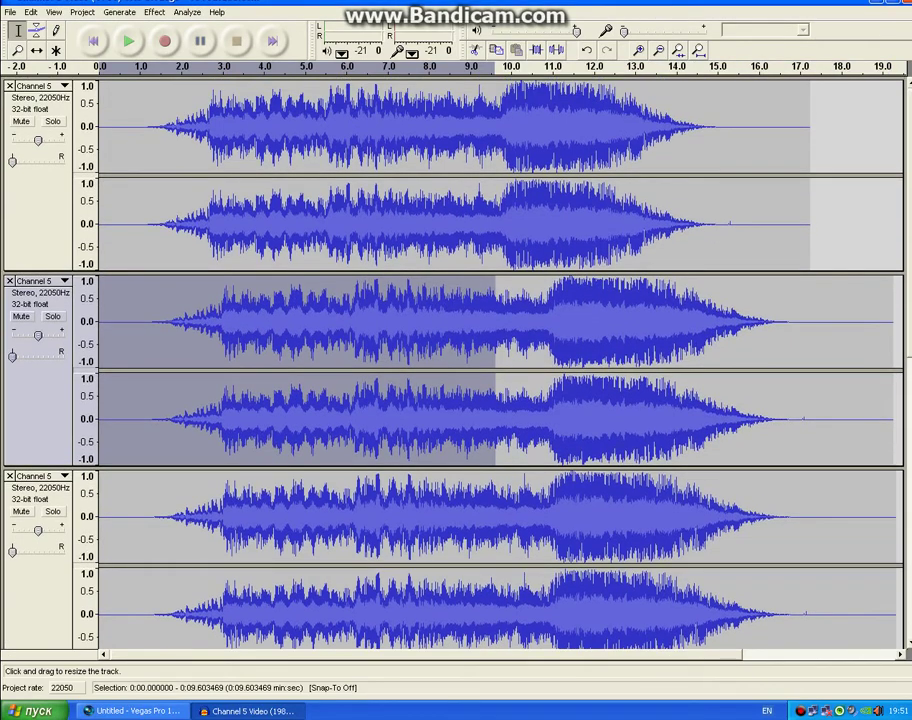
scroll(450, 360, down, 5)
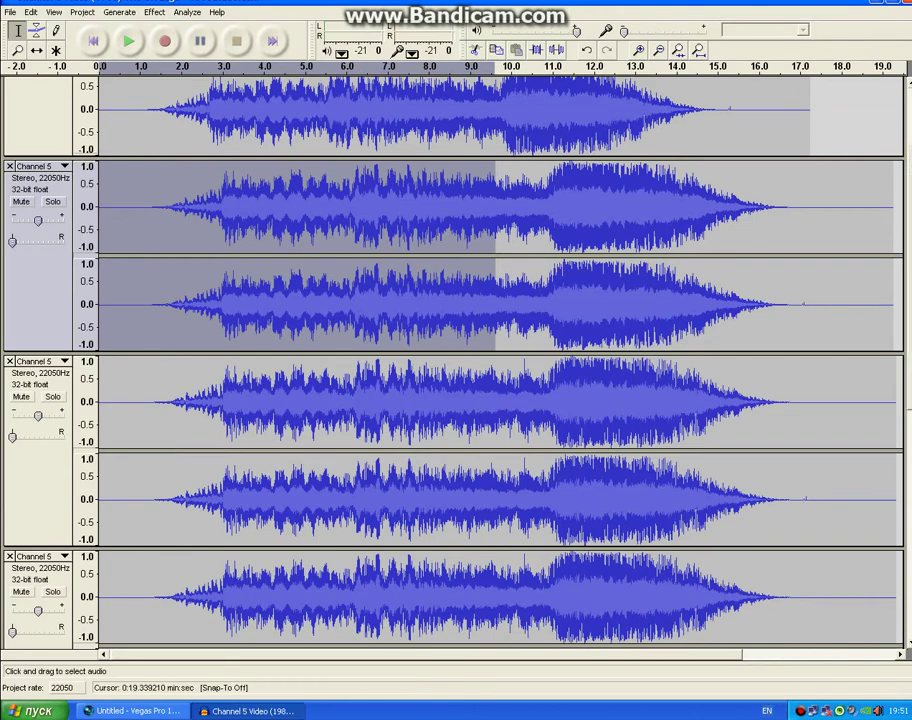
drag(898, 450, 88, 450)
click(154, 12)
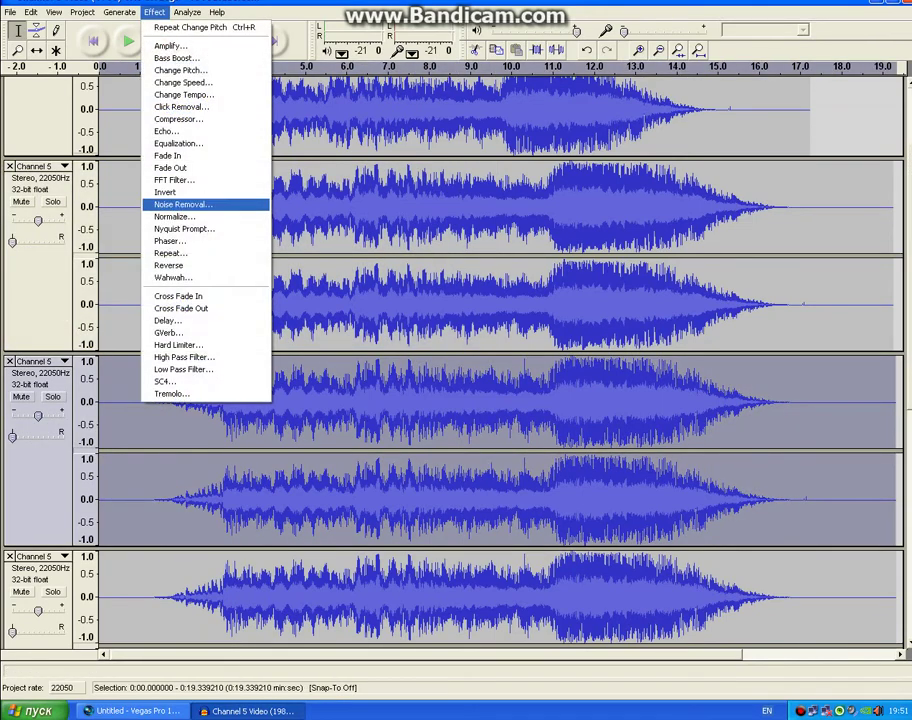
click(182, 82)
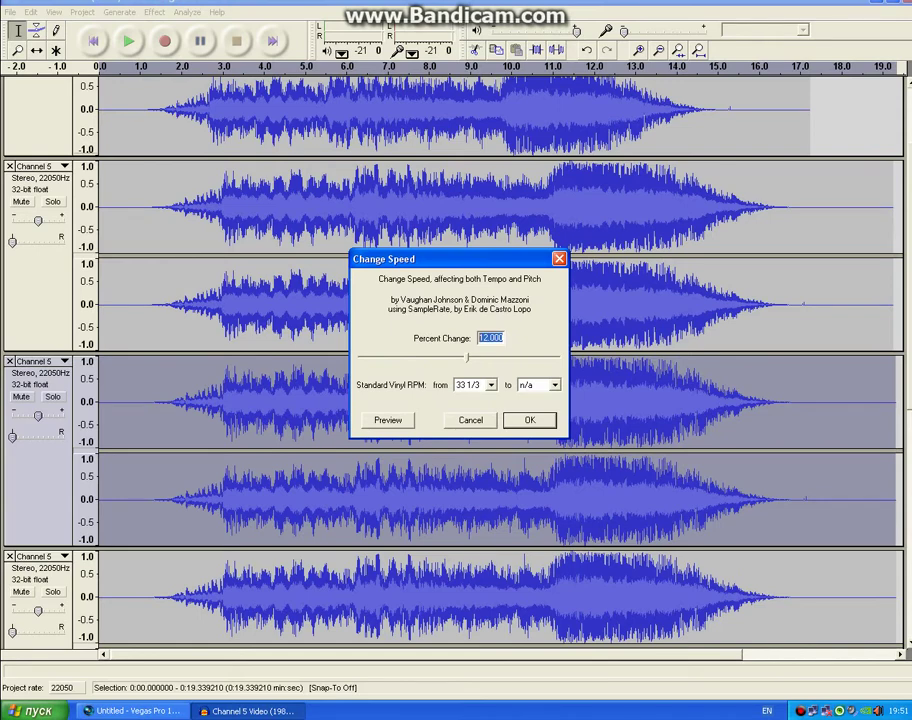
click(470, 420)
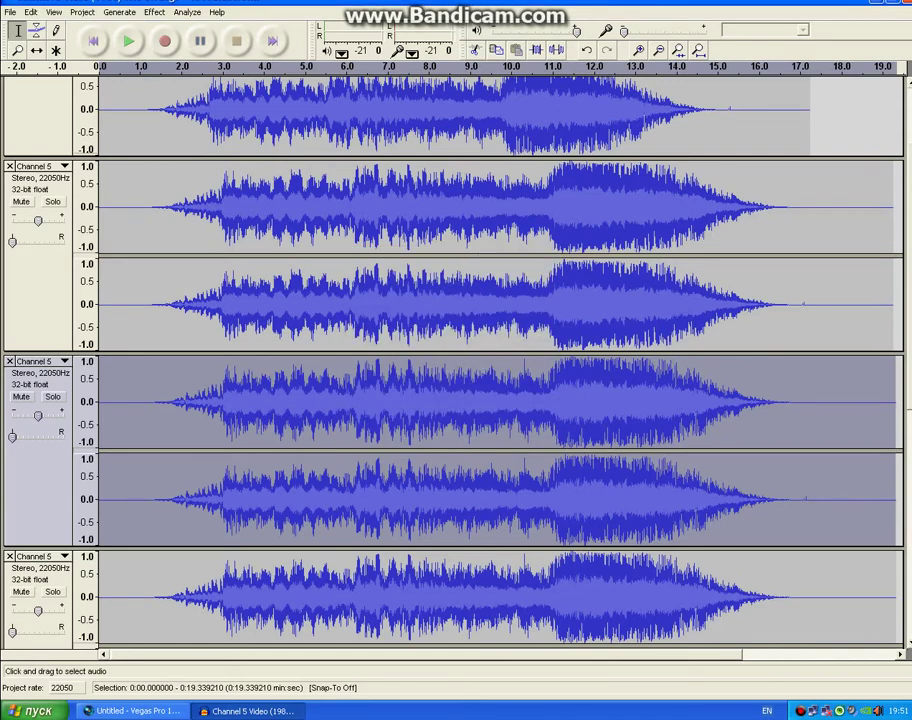
Select the full length of the second track and apply Change Speed with a percent change of 7.
double_click(449, 285)
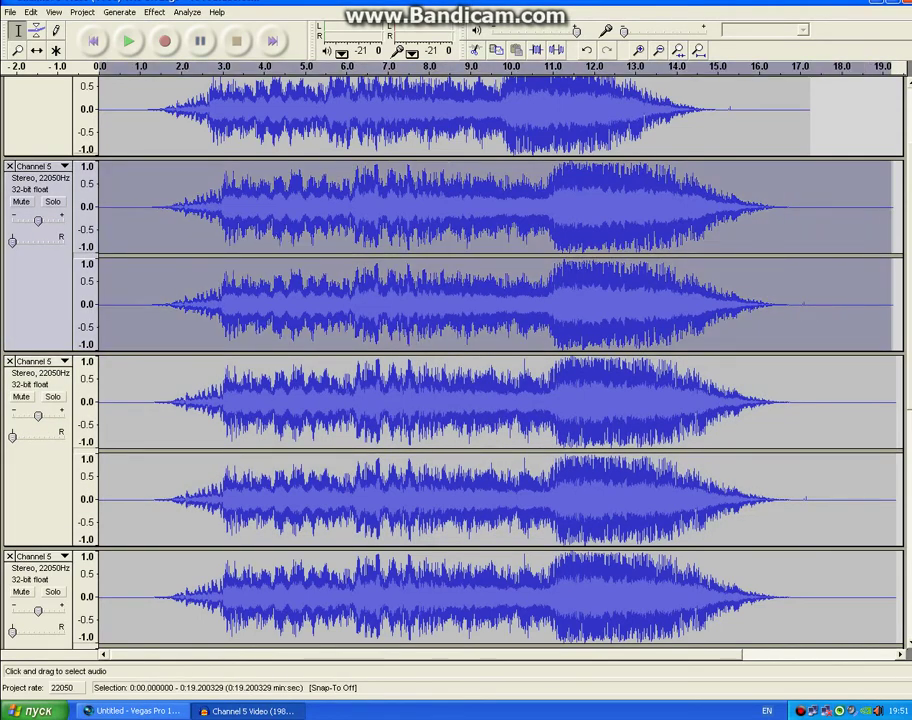
drag(873, 420, 895, 420)
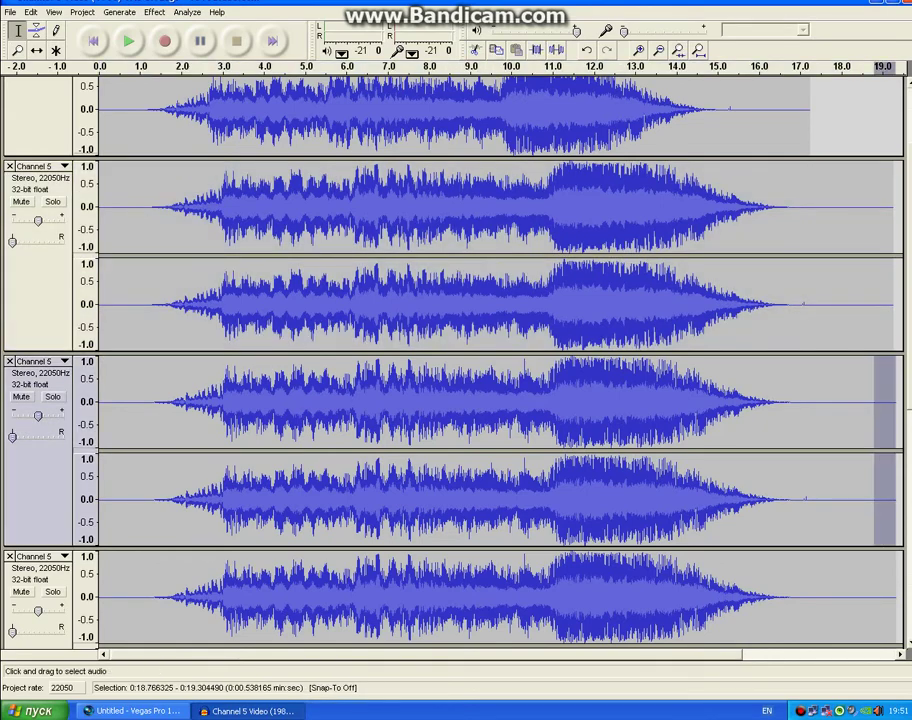
click(38, 235)
click(154, 12)
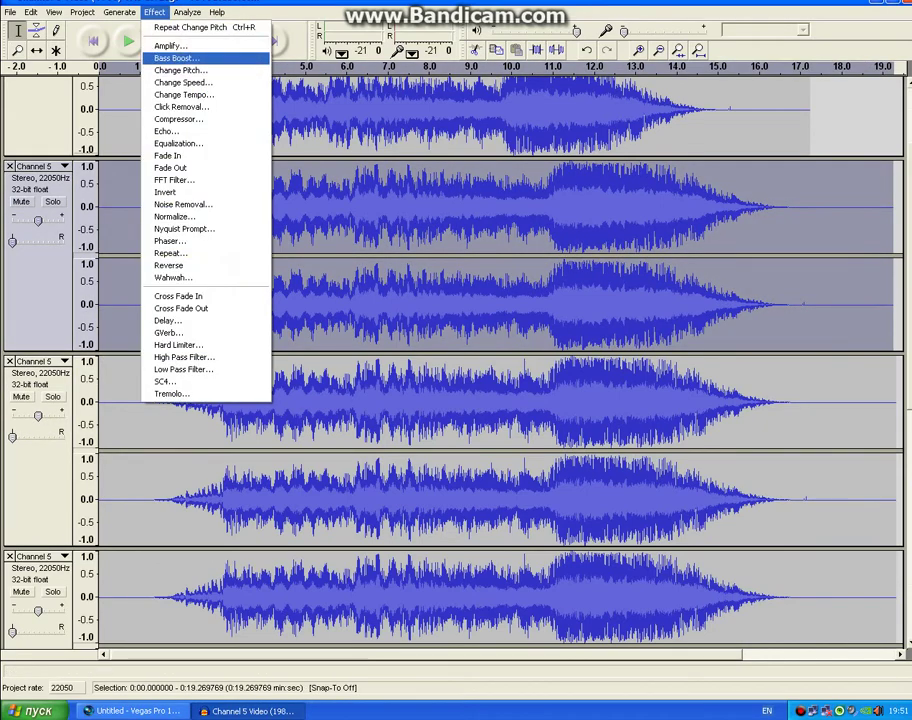
click(183, 82)
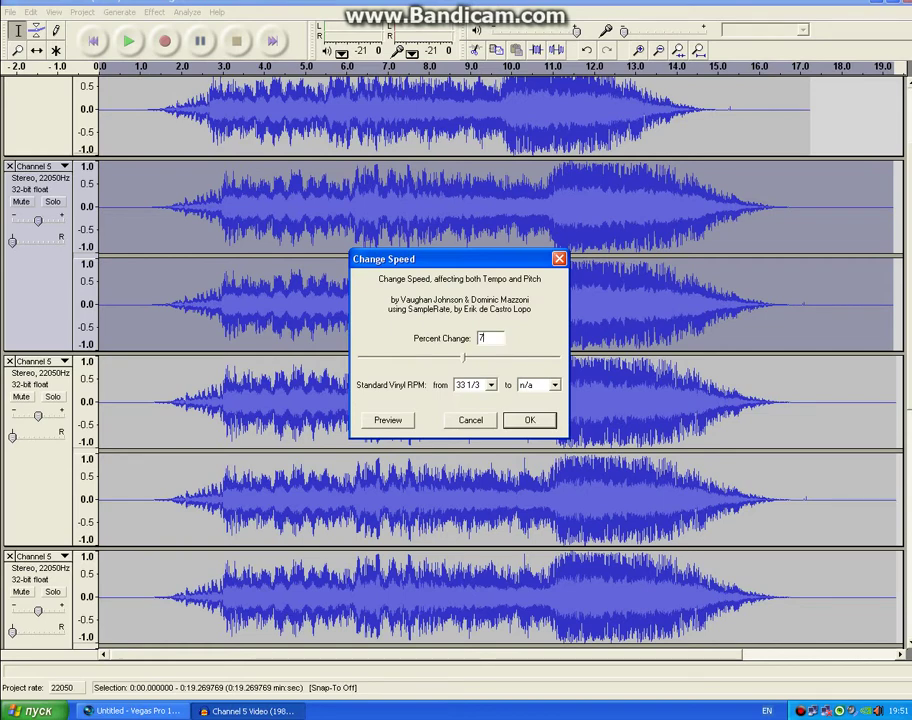
text(7)
key(Return)
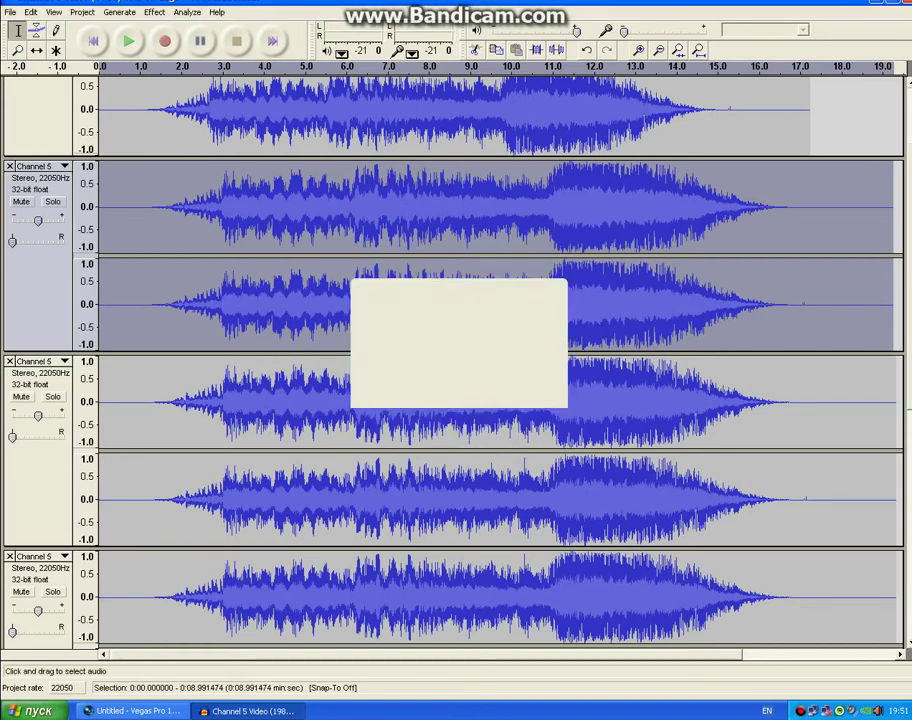
Select nearly the full length of the third track and raise its pitch by 7 semitones with Change Pitch.
drag(895, 430, 353, 430)
drag(171, 440, 96, 440)
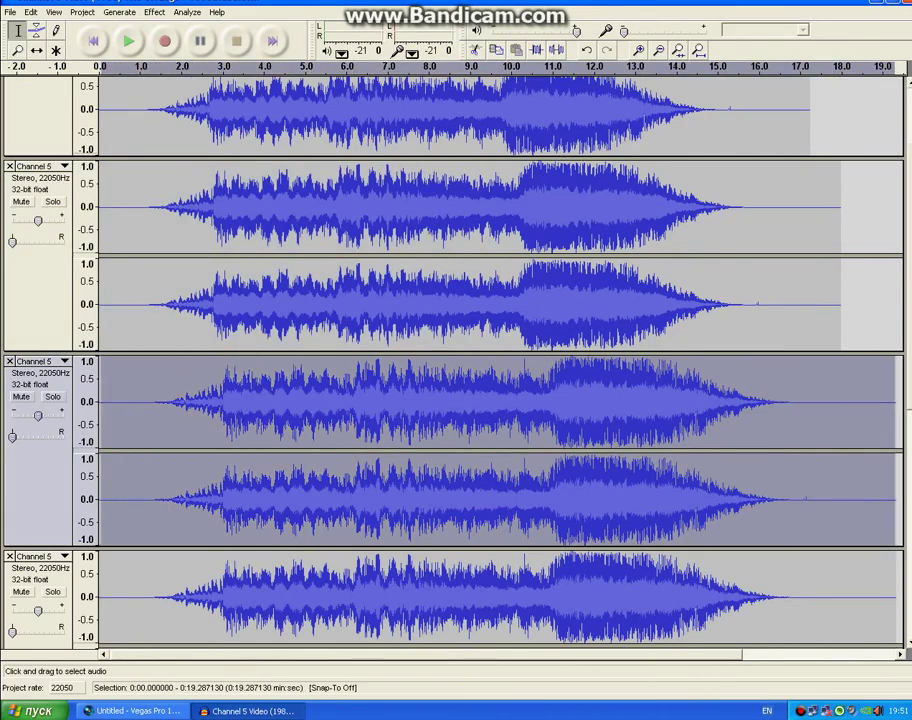
click(154, 12)
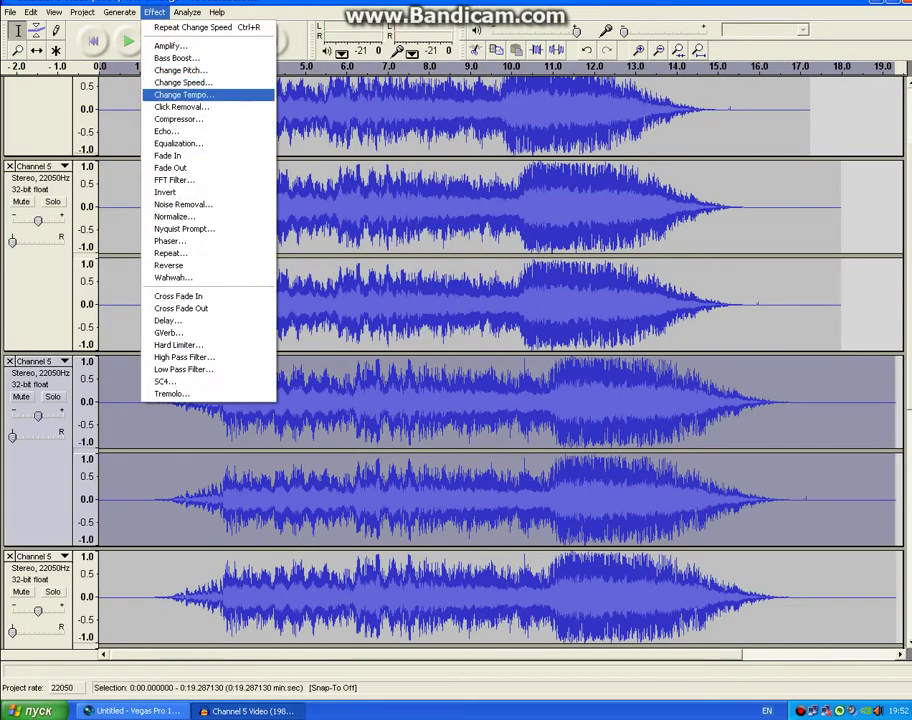
click(181, 71)
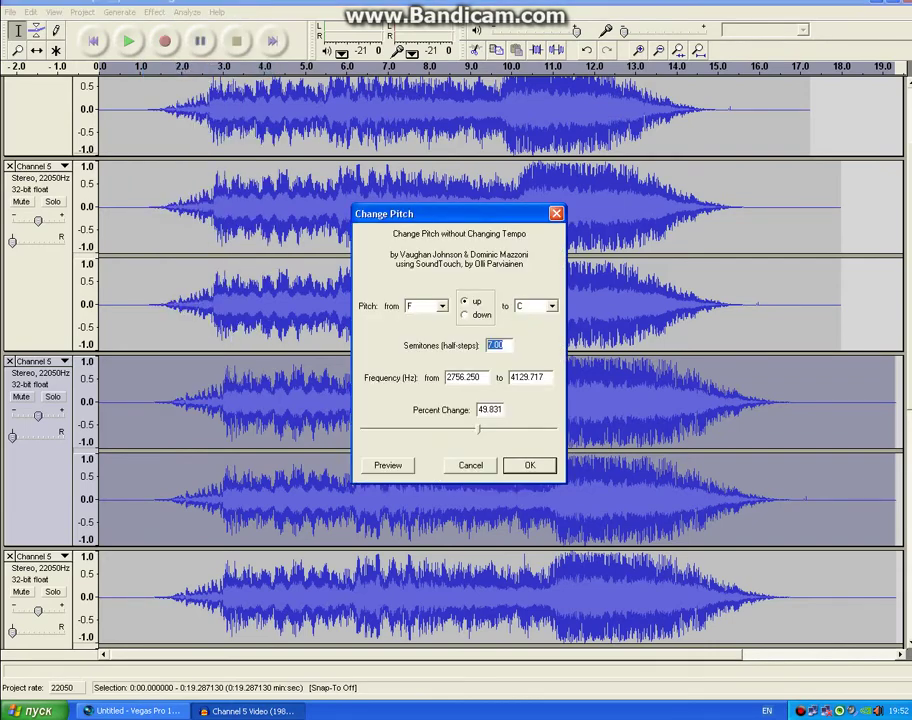
key(Return)
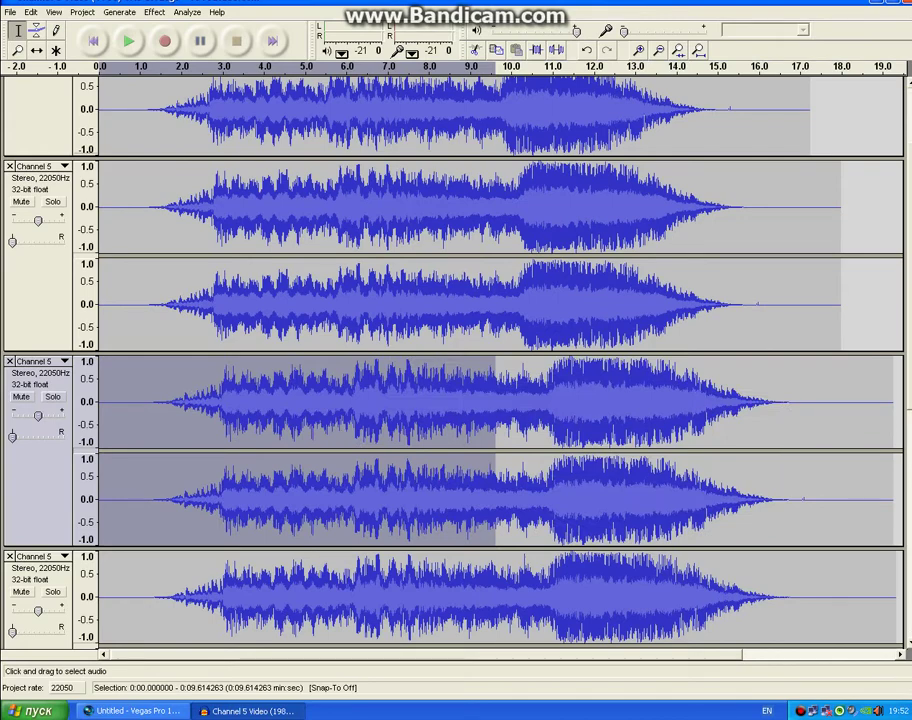
scroll(450, 360, down, 3)
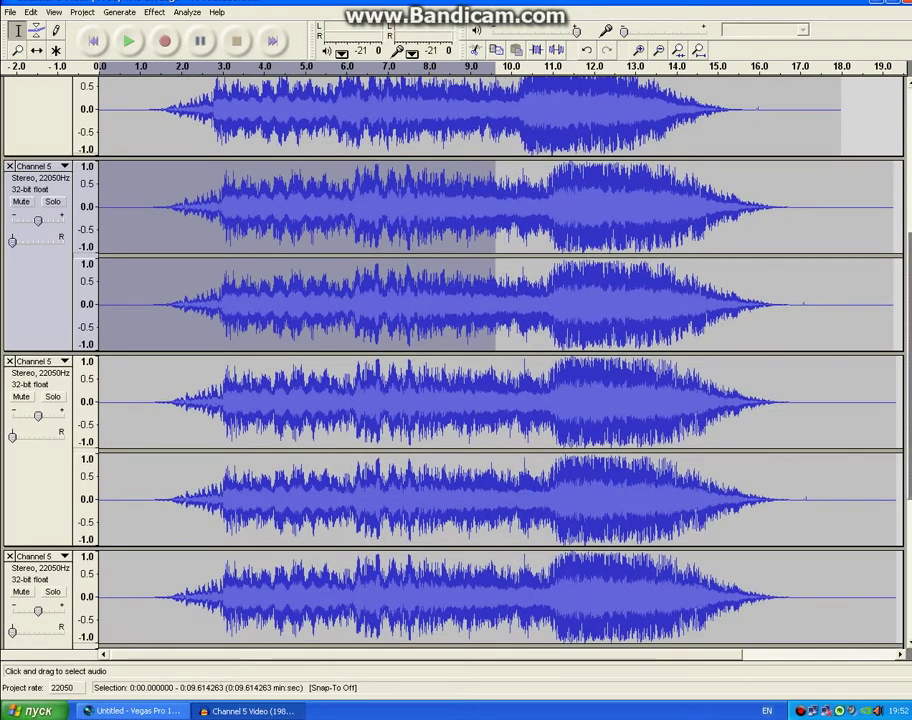
drag(895, 450, 95, 450)
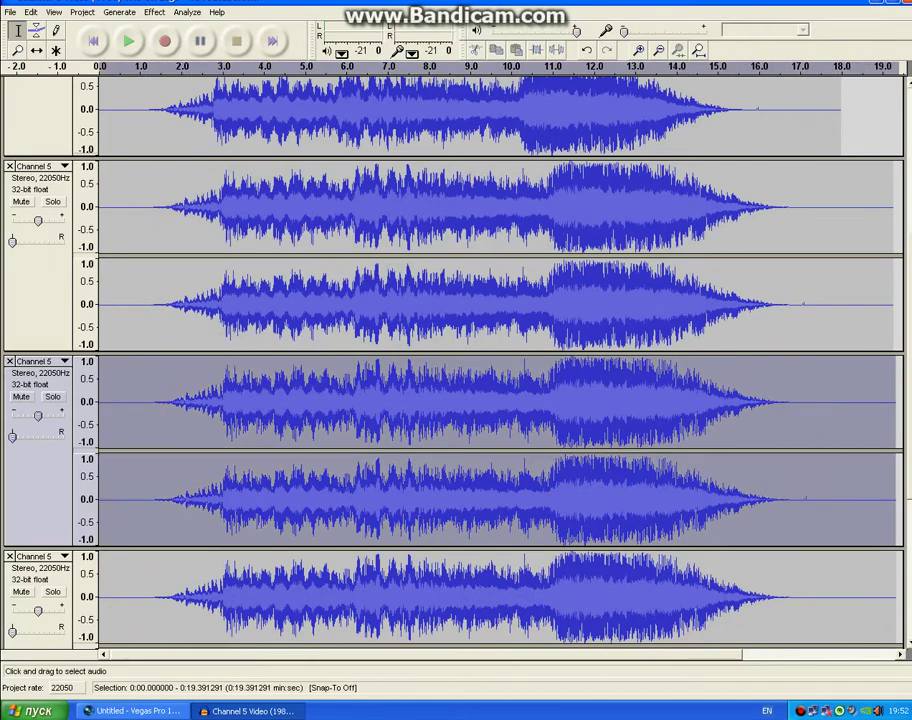
click(154, 12)
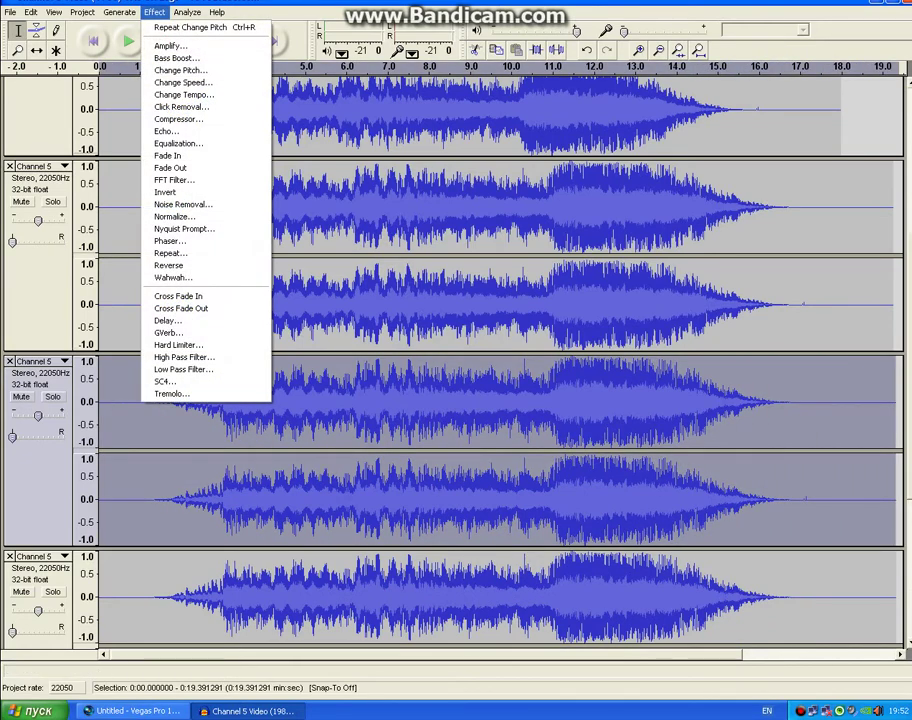
drag(908, 365, 908, 504)
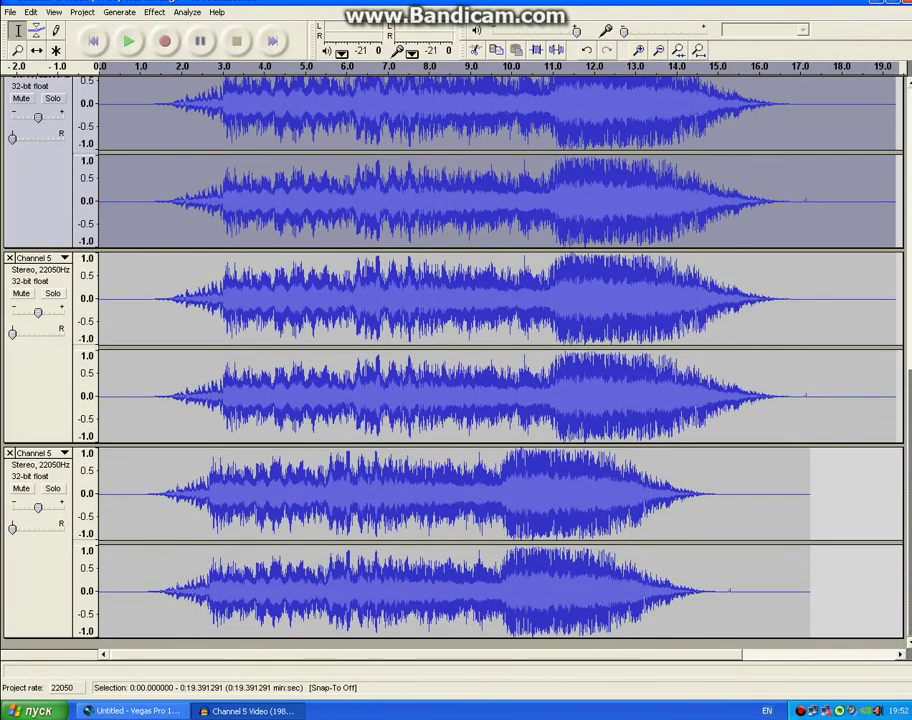
Select the full length of the fifth track and lower its pitch with Change Pitch, using a negative semitone value.
drag(895, 335, 95, 335)
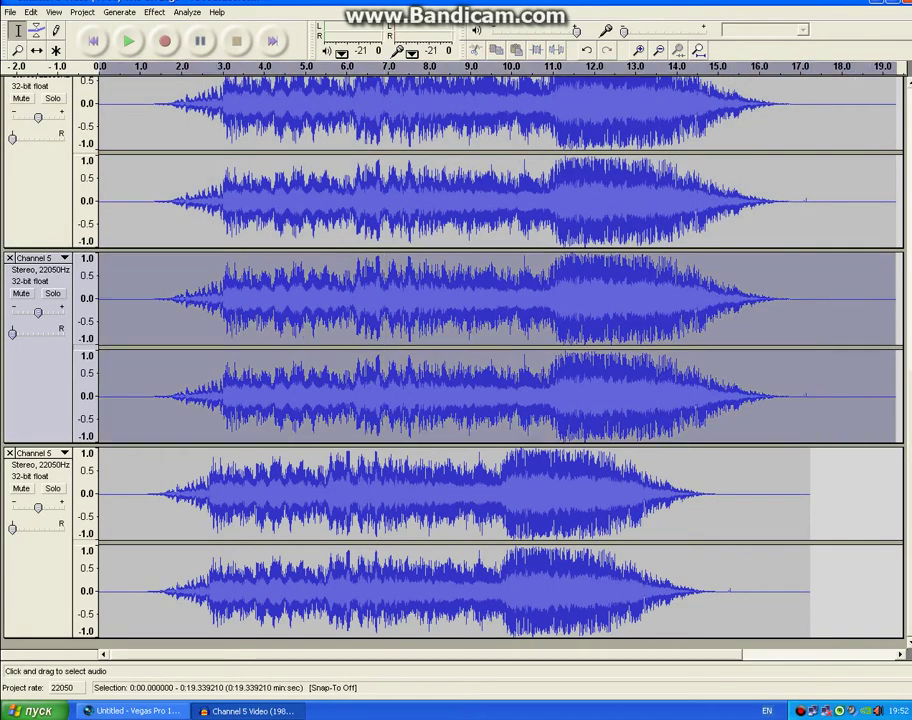
click(154, 12)
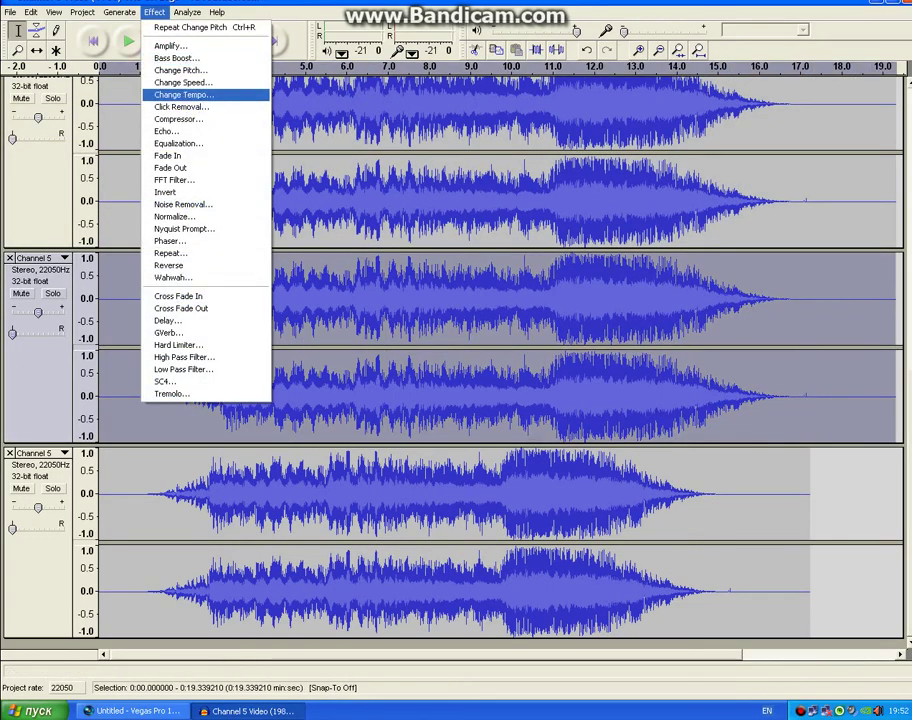
key(Up)
key(Up)
key(Return)
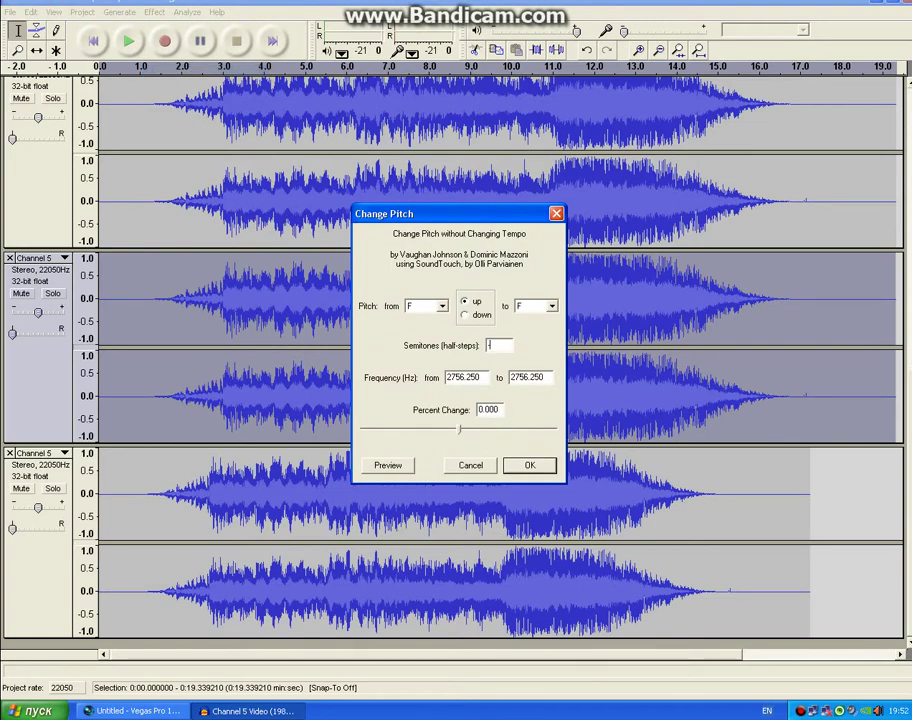
key(Return)
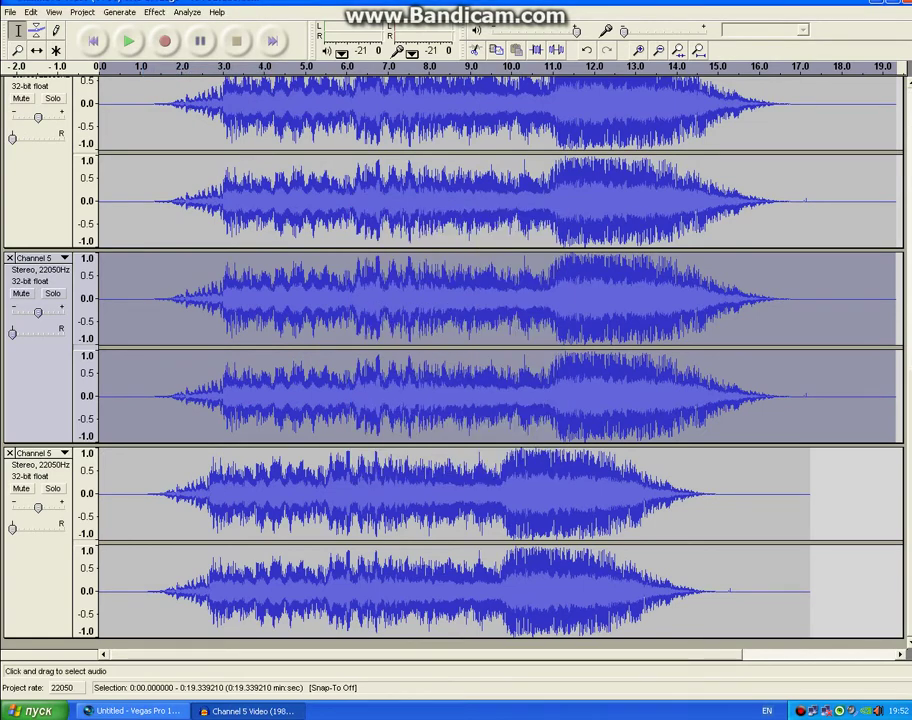
Select the entire last track and apply Change Pitch with a negative semitone value.
double_click(500, 510)
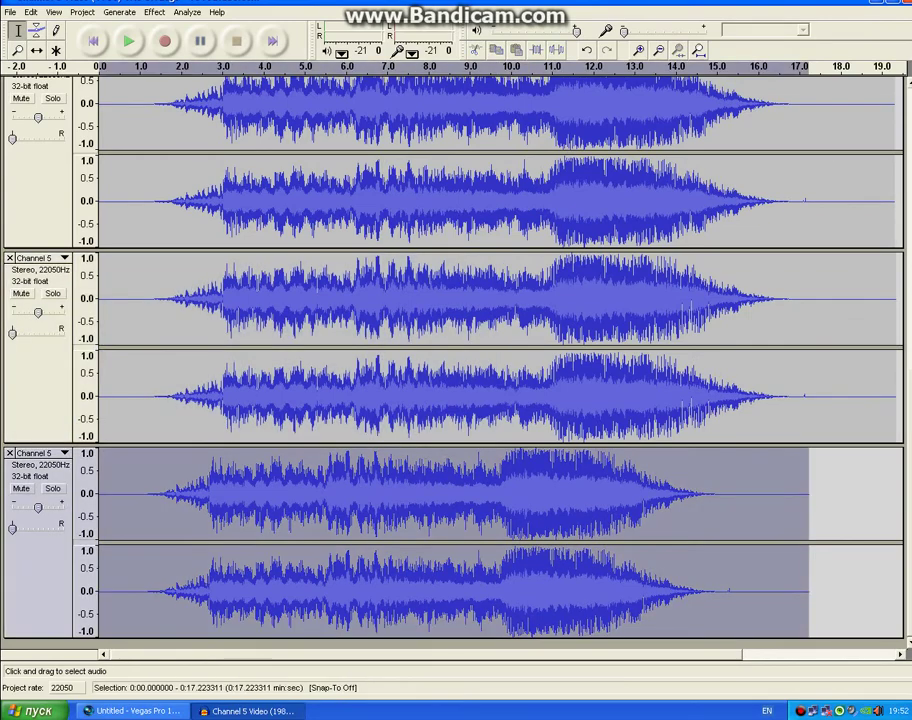
click(154, 12)
click(180, 70)
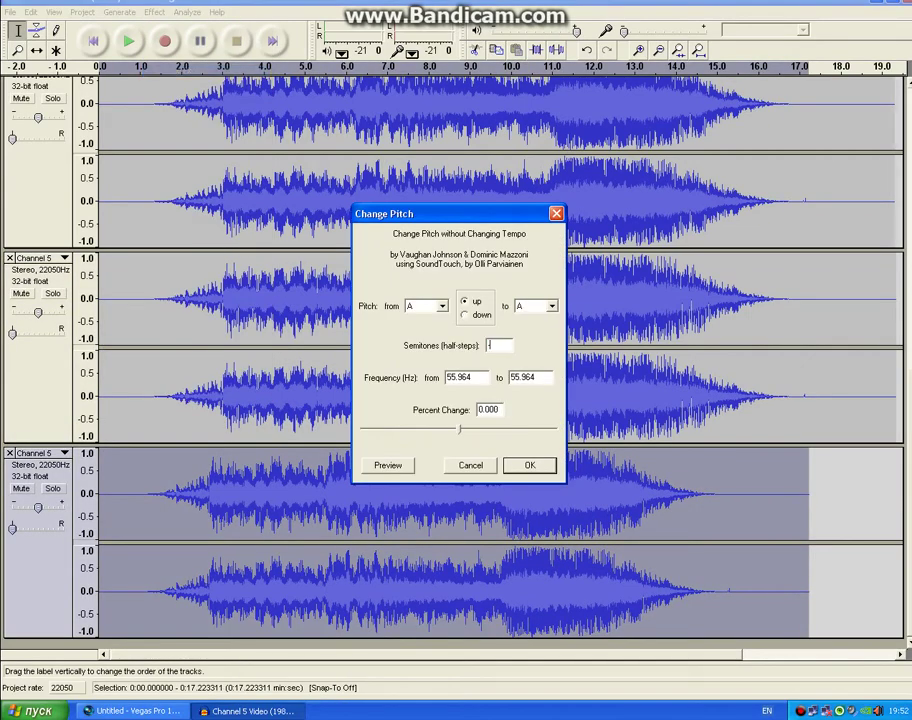
key(Return)
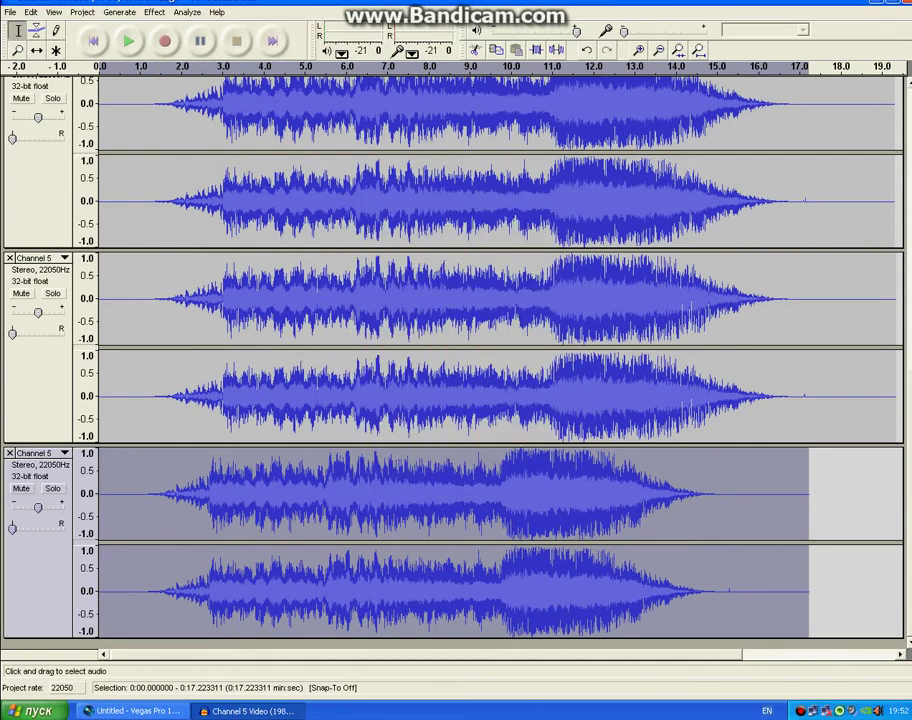
Play the layered tracks from the start, clear the partial selection on the last track, and stop playback.
click(129, 41)
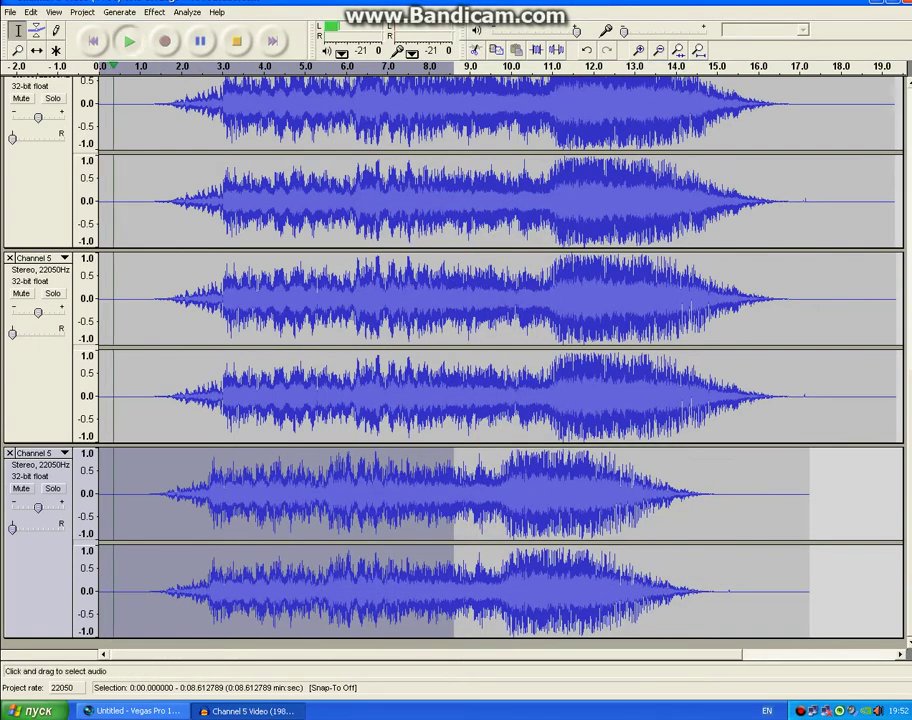
drag(454, 500, 98, 500)
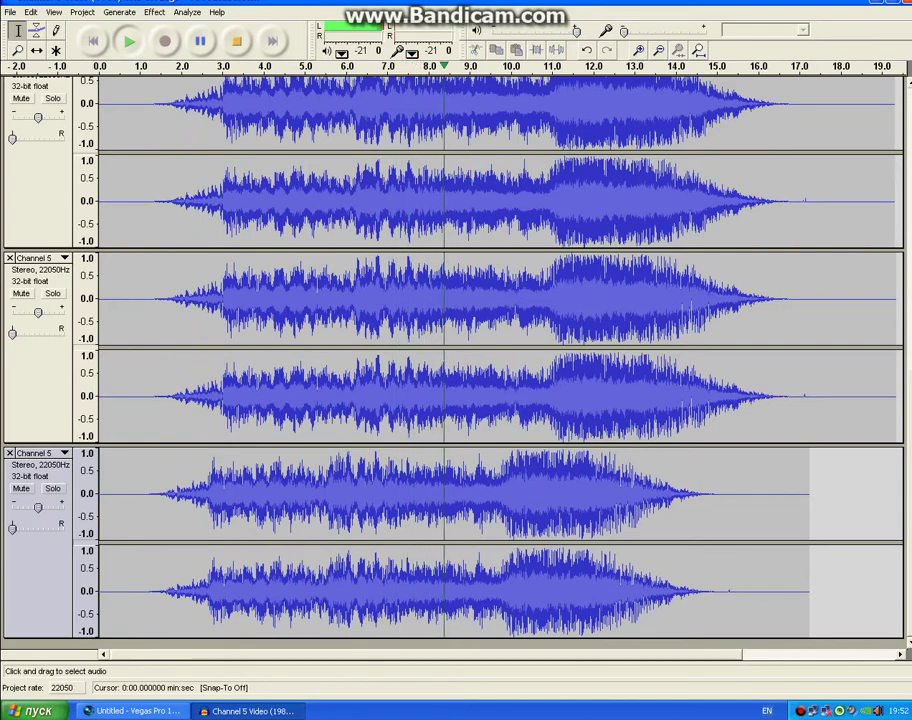
key(space)
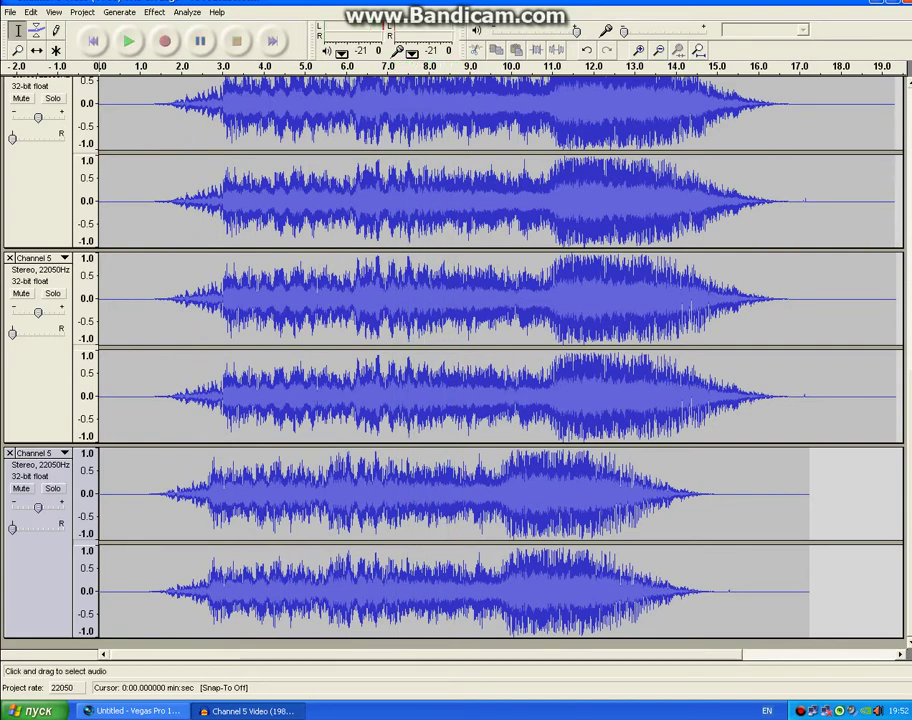
Review the stack of tracks, select the whole last track, and play the full layered mix through to its end.
drag(895, 208, 97, 290)
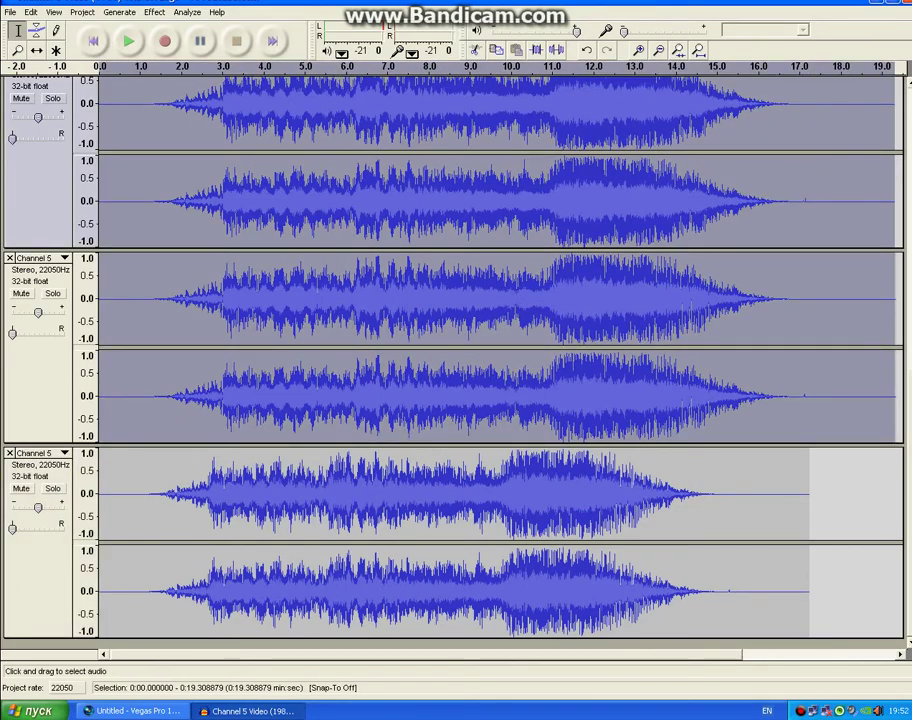
scroll(450, 360, down, 5)
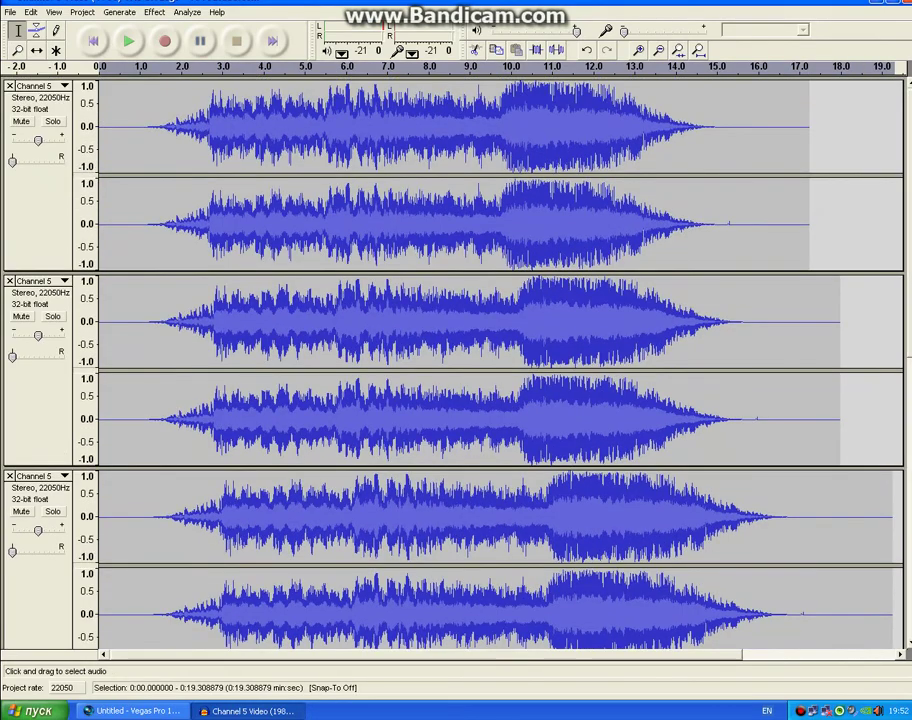
scroll(450, 360, down, 10)
scroll(450, 360, up, 10)
scroll(450, 360, down, 10)
drag(902, 545, 100, 540)
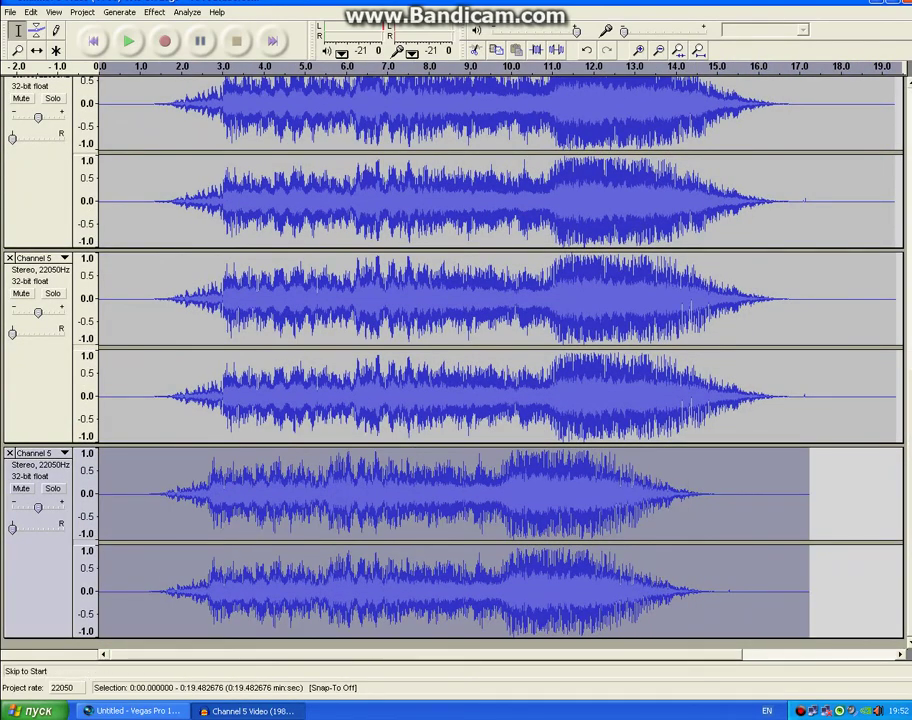
click(129, 41)
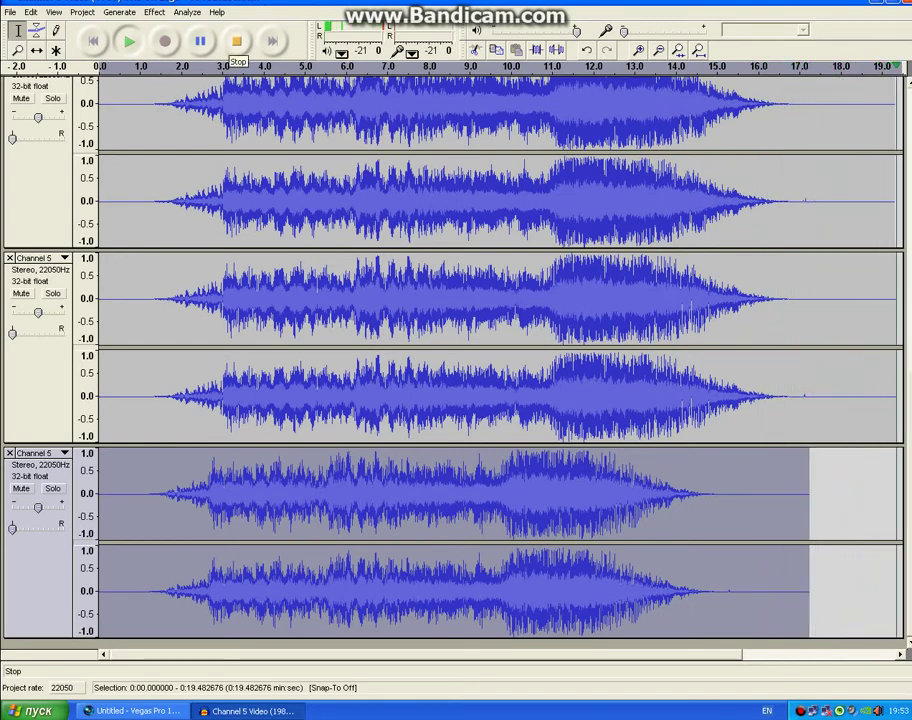
Export the layered mix to the desktop as a WAV file named G Major.
click(11, 12)
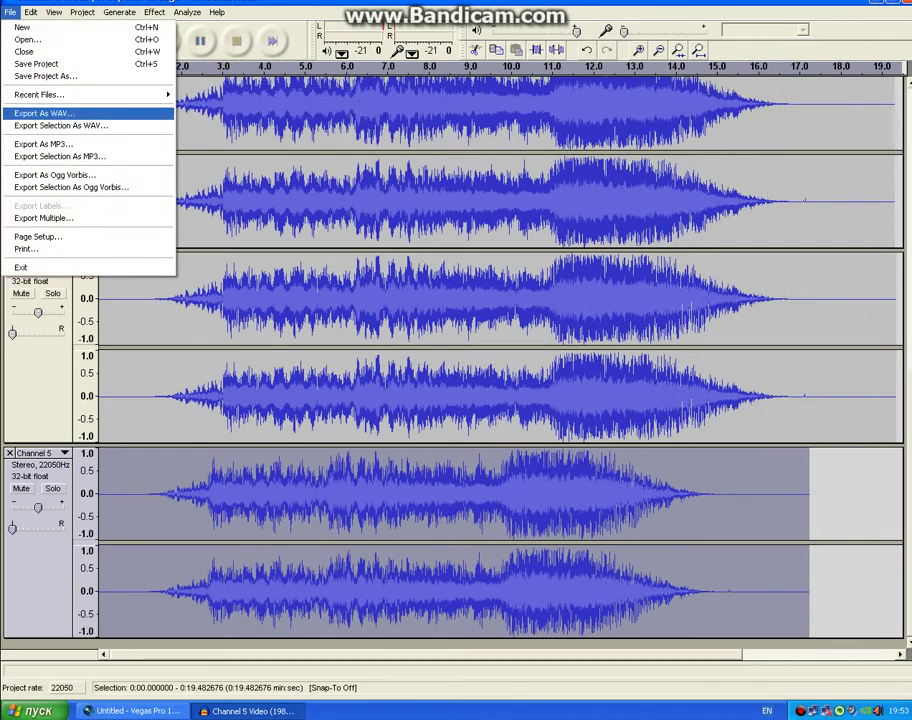
click(40, 110)
key(Return)
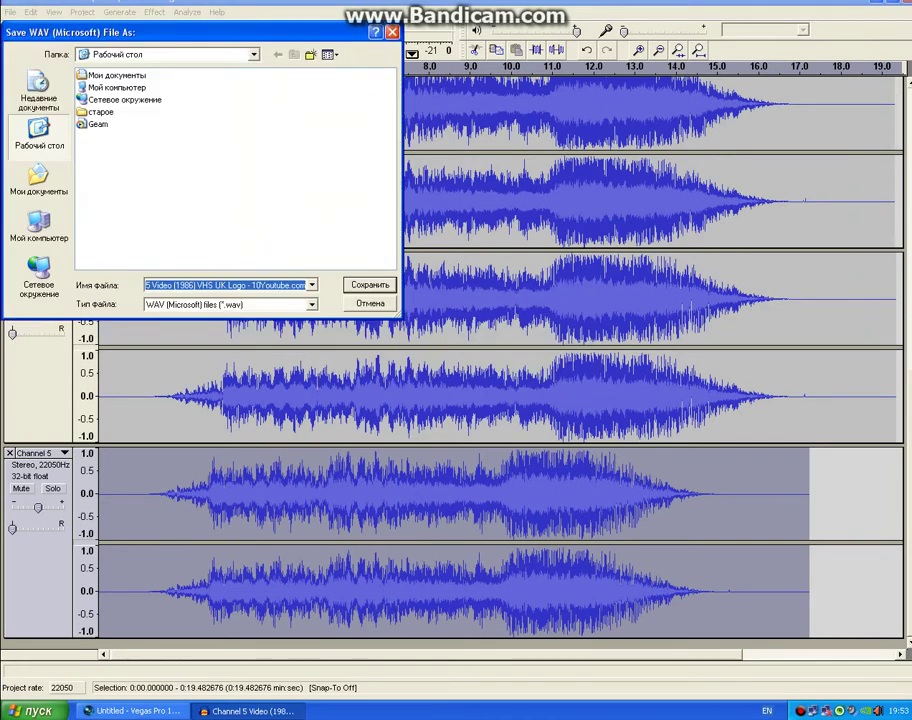
key(BackSpace)
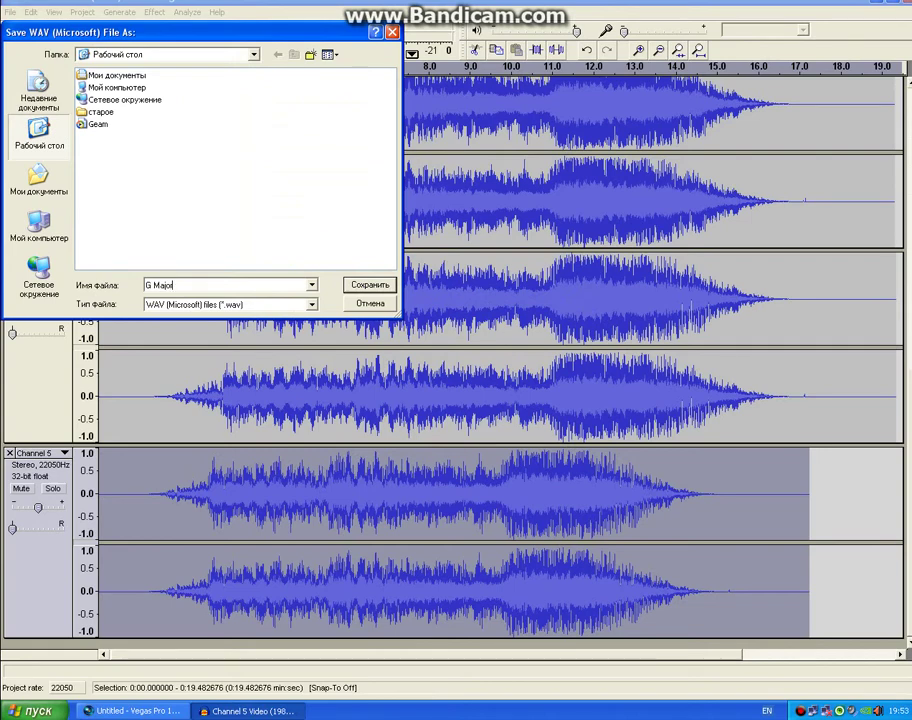
key(Return)
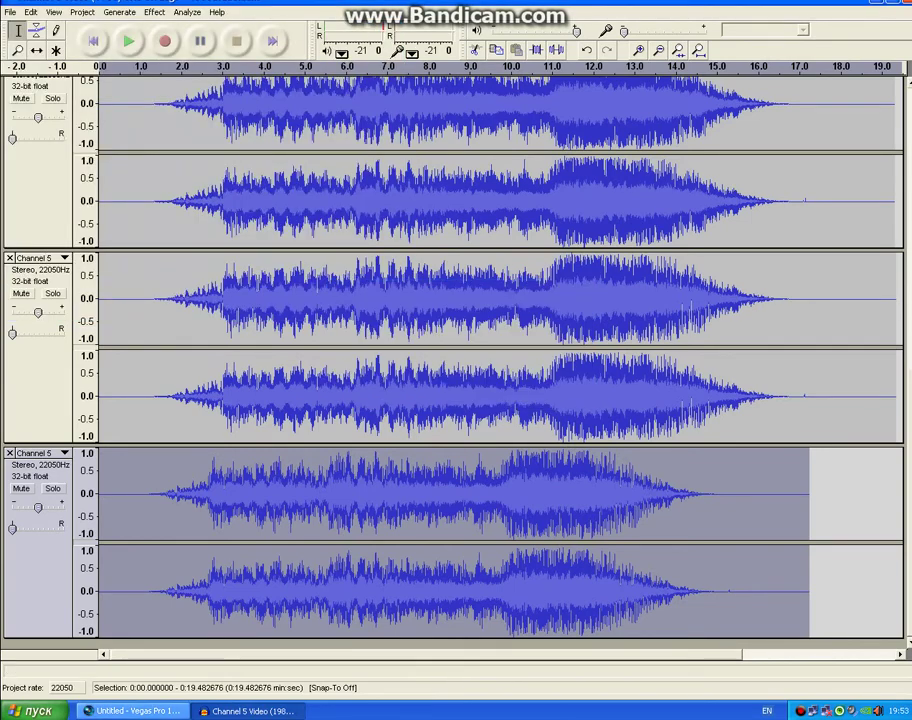
Switch to Vegas Pro, open the Channel 5 Video (1986) VHS UK Logo MP4 from the Downloads folder, and select its audio event.
click(134, 711)
key(ctrl+o)
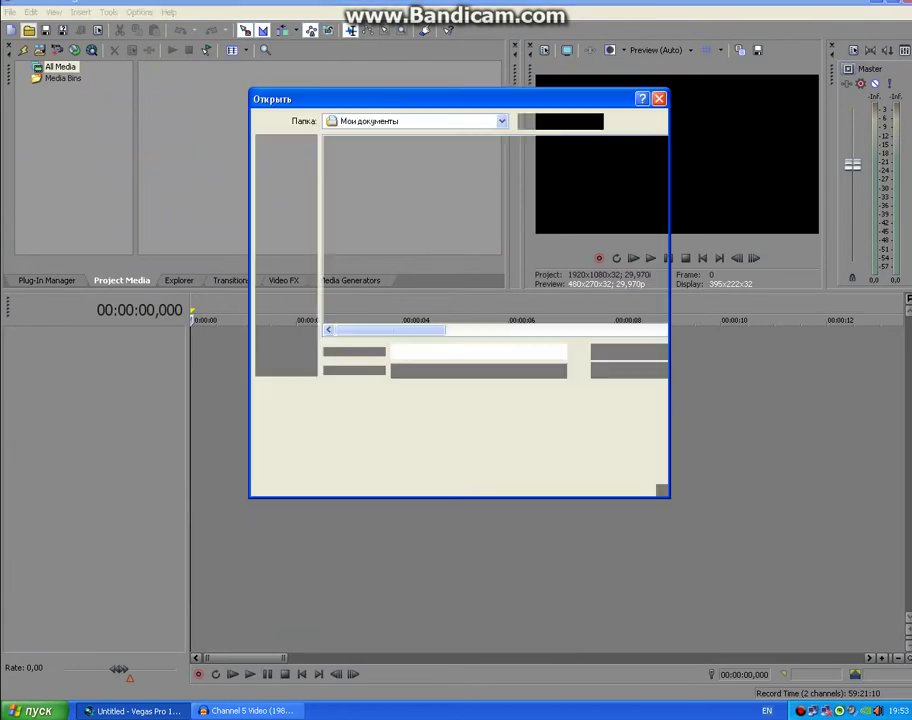
mouse_move(390, 330)
mouse_down()
mouse_move(443, 330)
mouse_move(404, 330)
mouse_up()
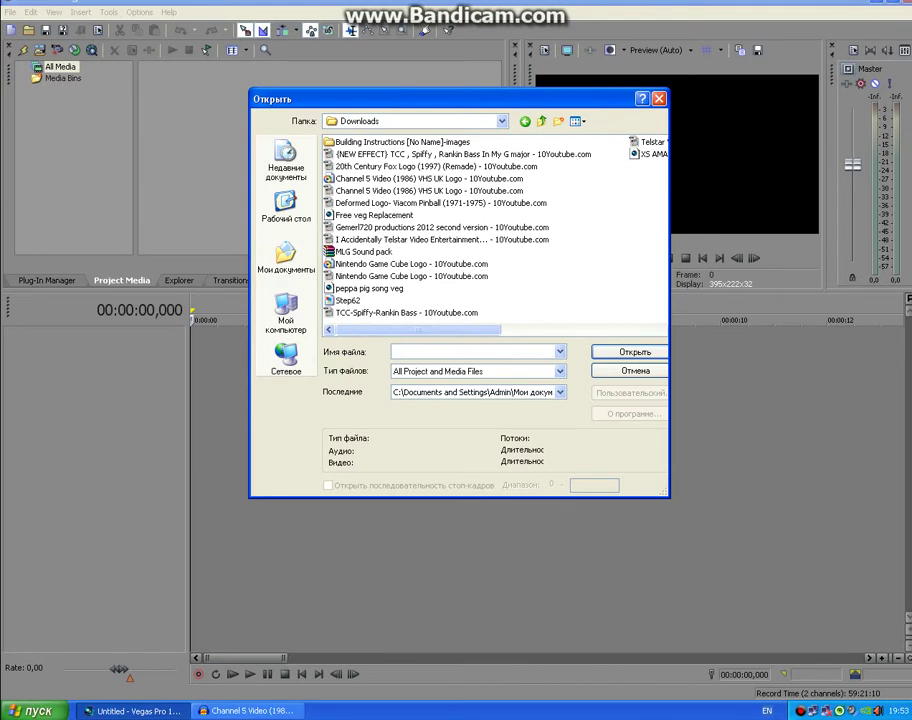
double_click(428, 191)
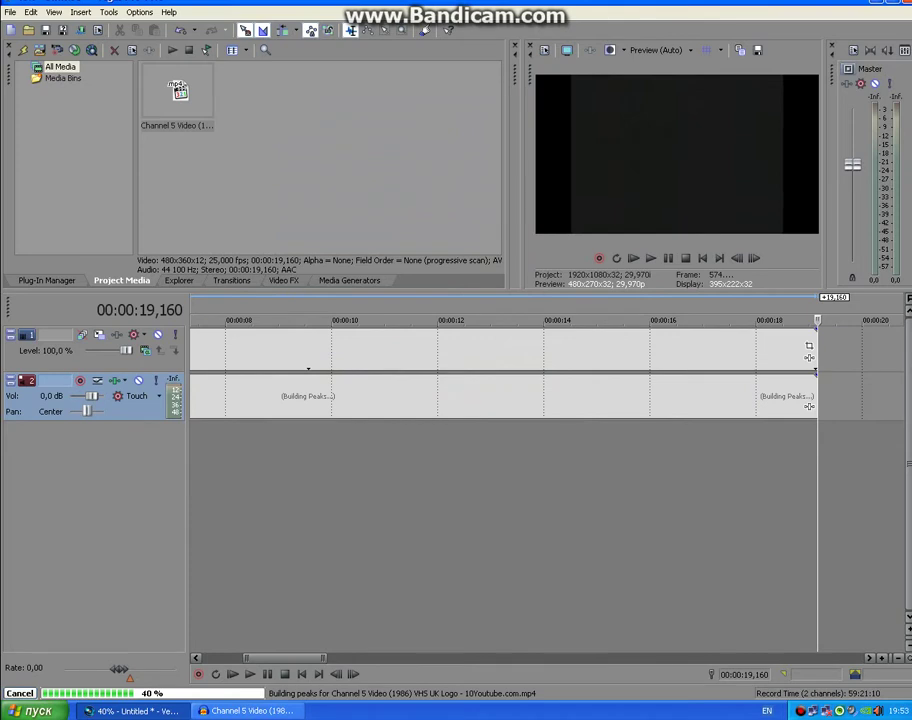
click(809, 406)
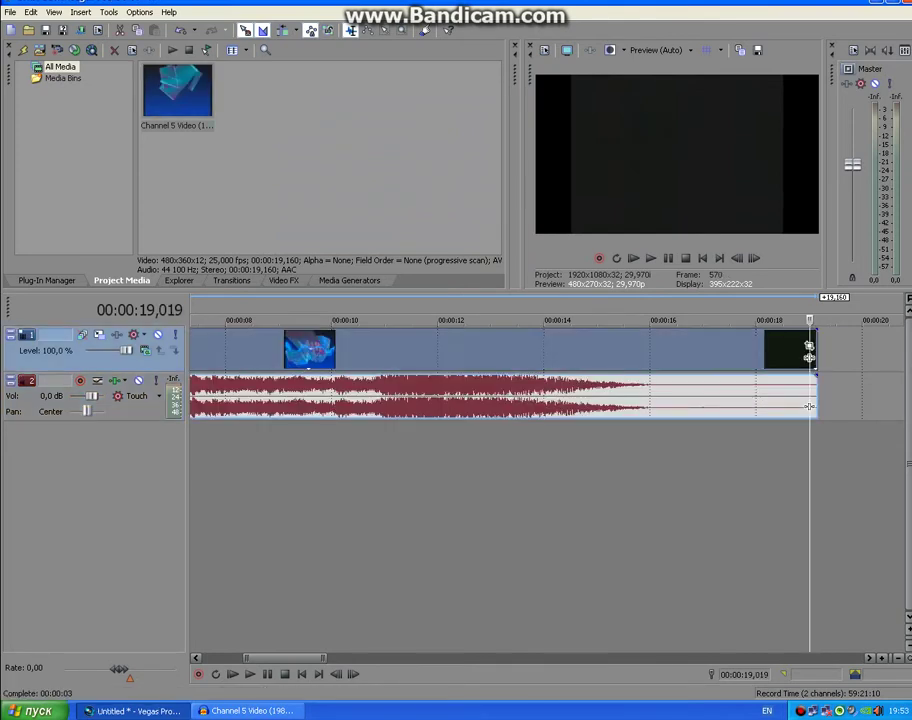
Crop the video event to the 16:9 Widescreen TV aspect ratio and preview the frame at about 13 seconds.
click(810, 346)
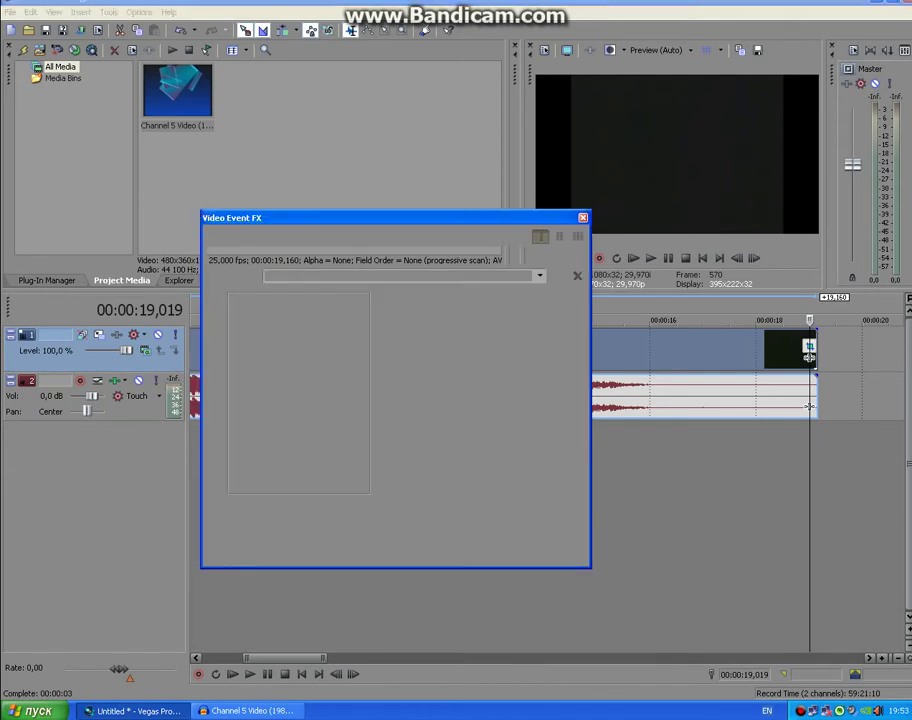
click(540, 275)
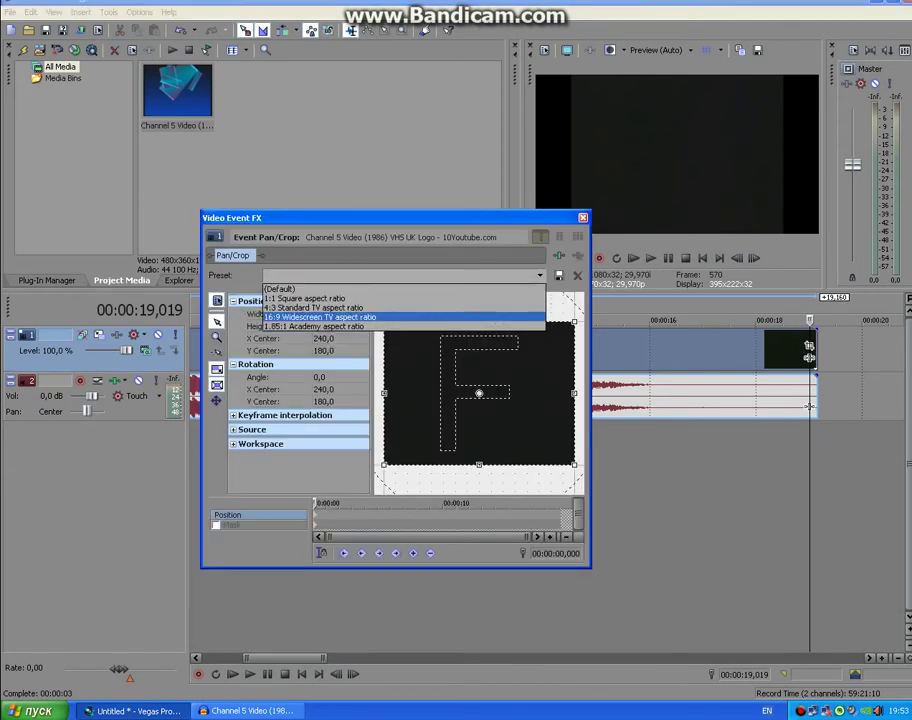
click(400, 317)
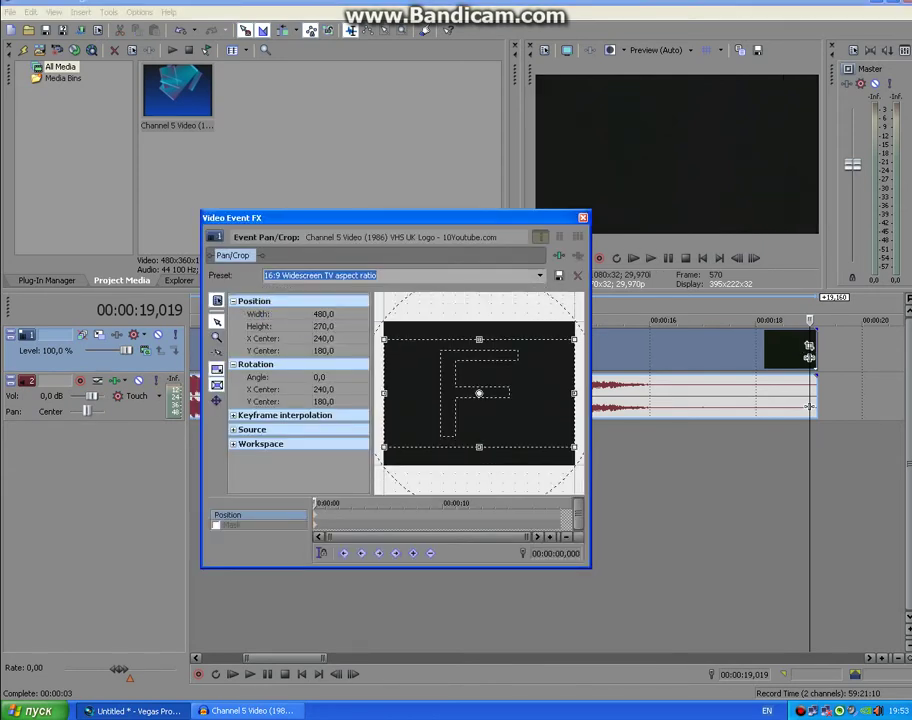
click(583, 218)
click(514, 350)
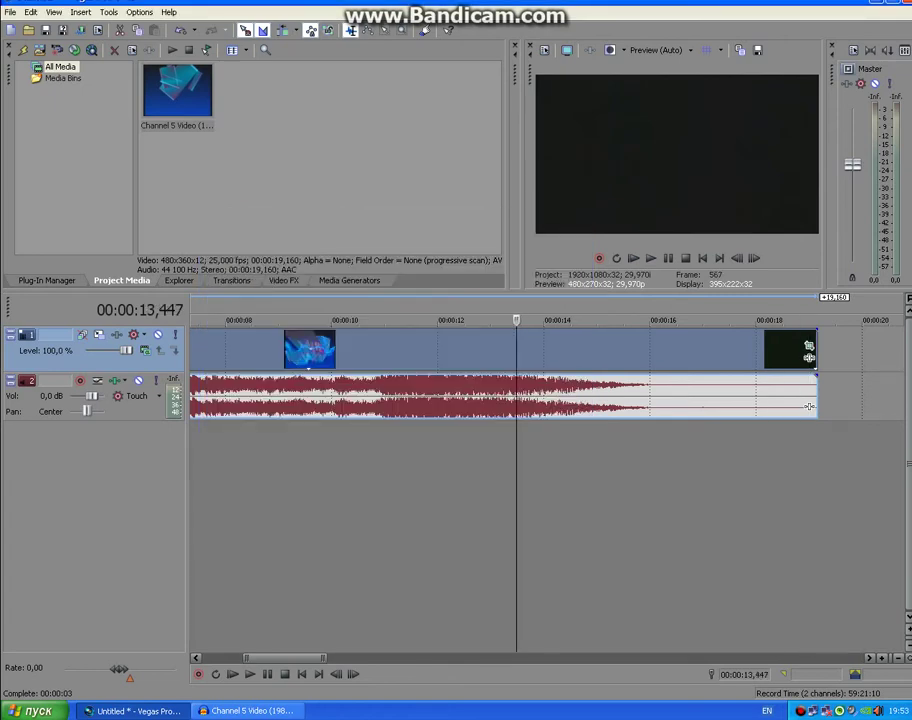
click(500, 350)
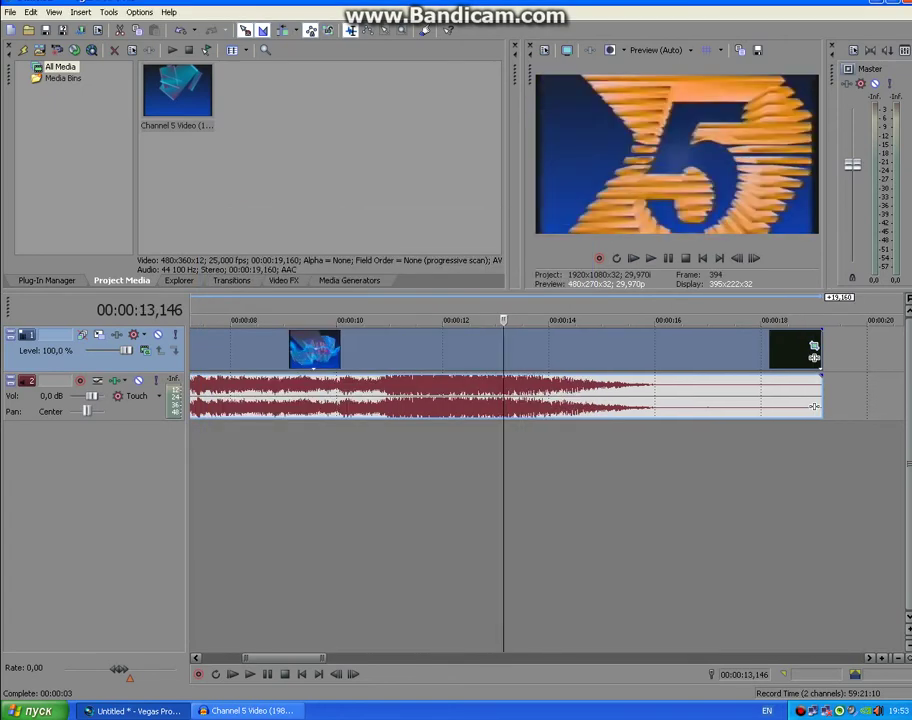
Apply the Invert effect's 100% Inversion preset to the widescreen-cropped video event.
click(284, 281)
click(70, 148)
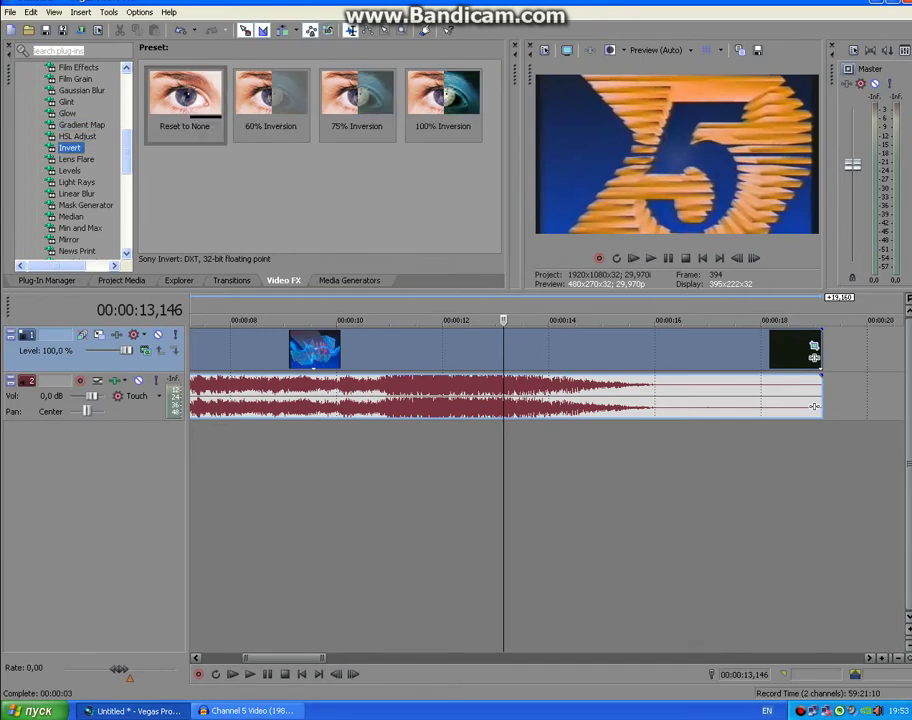
click(444, 96)
drag(444, 96, 480, 350)
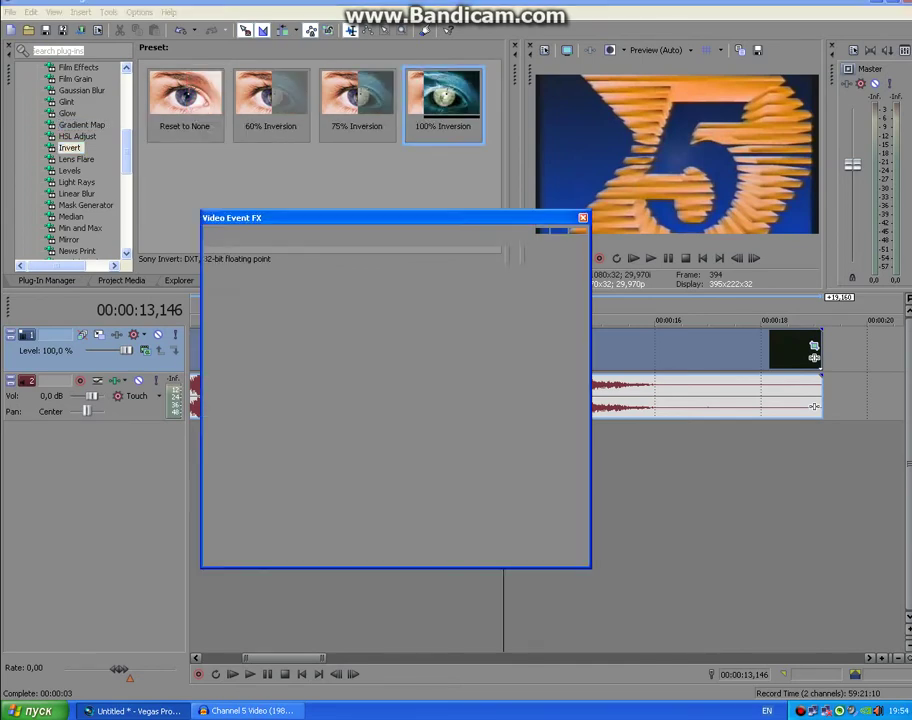
click(582, 218)
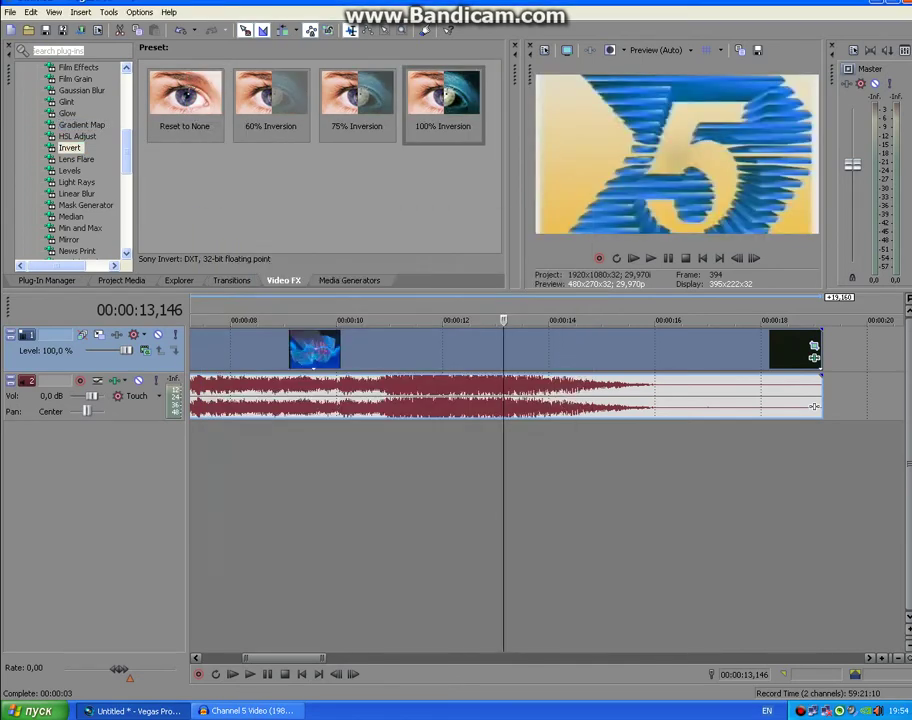
Delete the clip's events from the timeline and add the Channel 5 Video clip again from the project media at the start.
click(509, 500)
drag(509, 320, 180, 320)
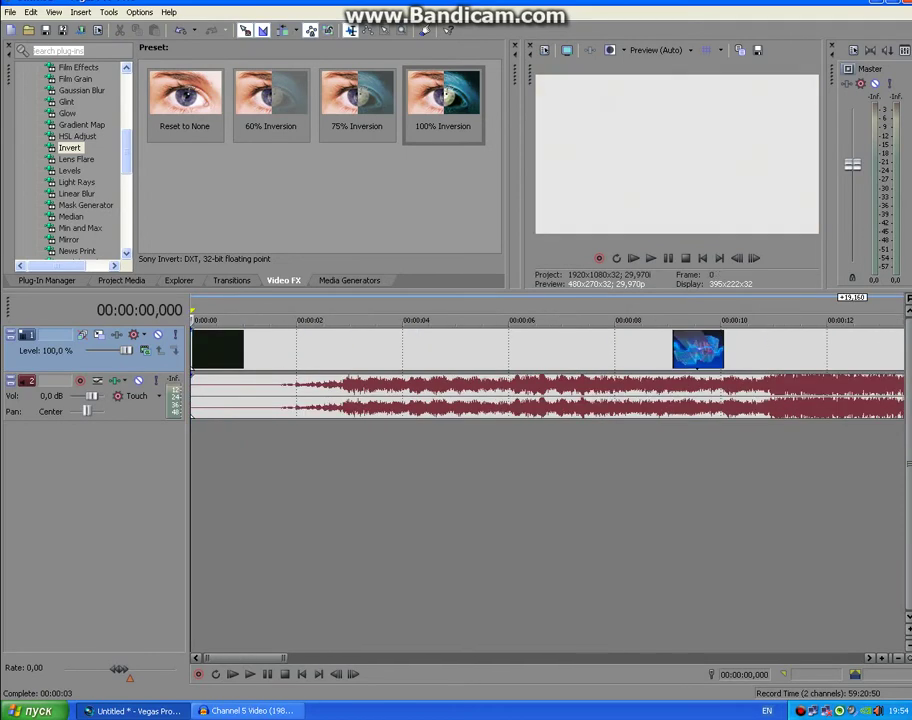
right_click(358, 414)
click(440, 204)
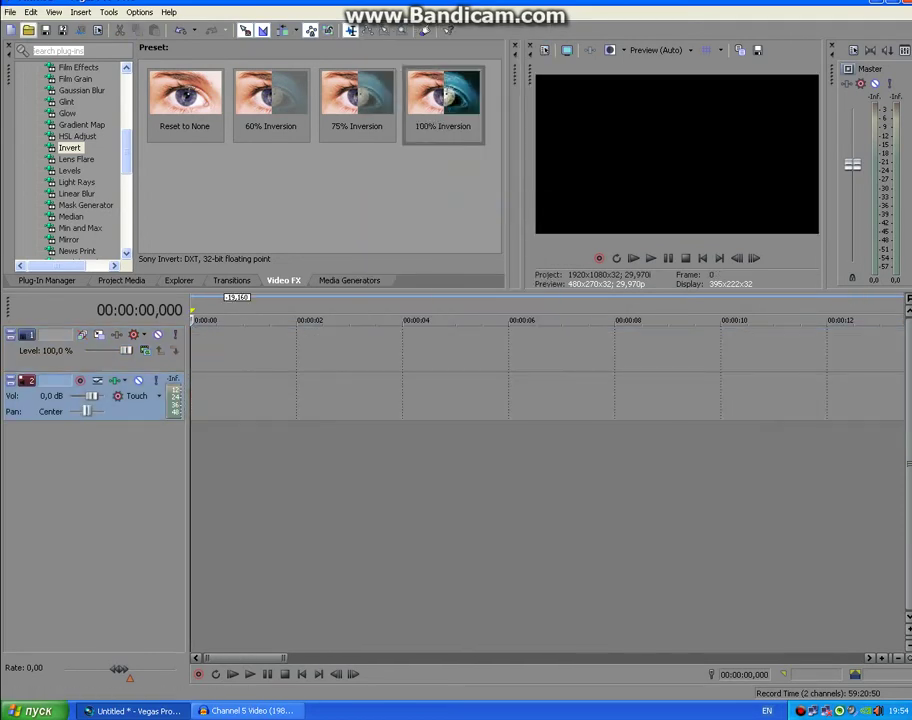
click(47, 281)
click(121, 281)
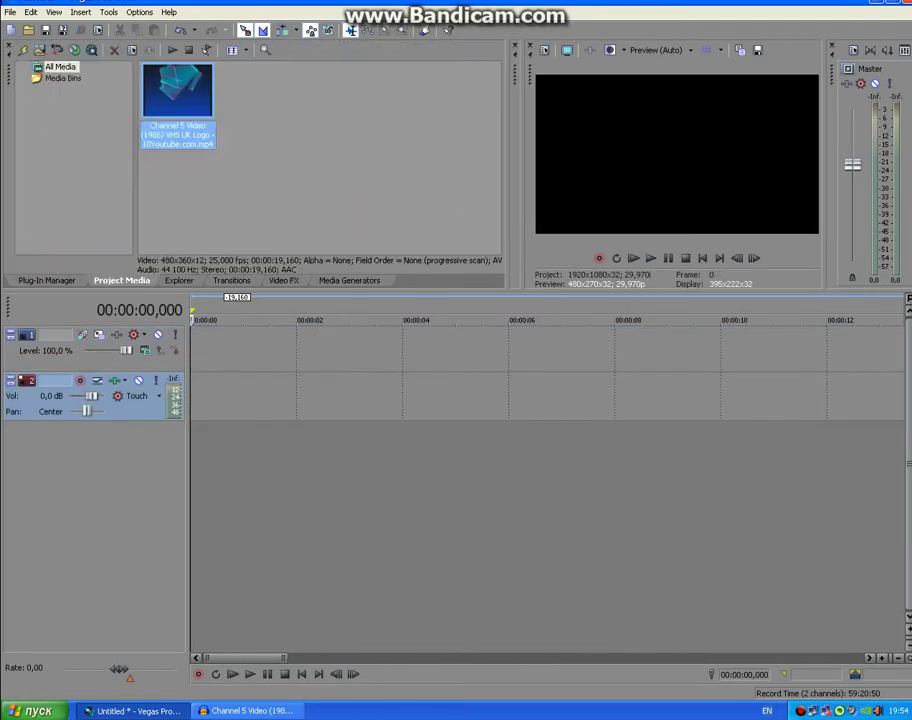
double_click(178, 92)
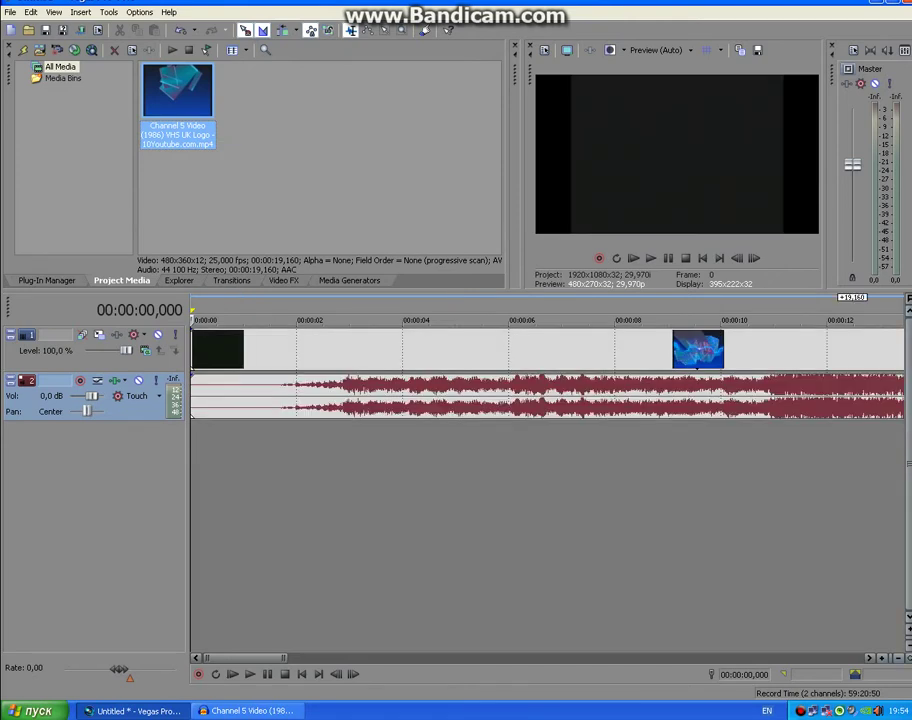
Crop the re-added Channel 5 Video event to the 16:9 Widescreen TV aspect ratio.
scroll(548, 400, down, 3)
scroll(563, 406, down, 2)
click(563, 346)
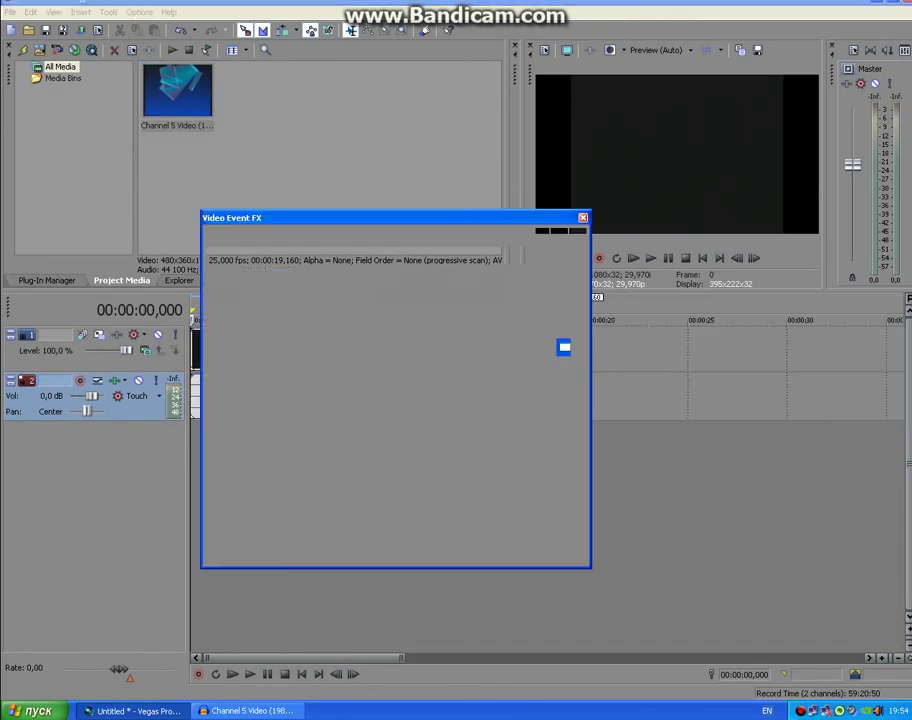
click(540, 275)
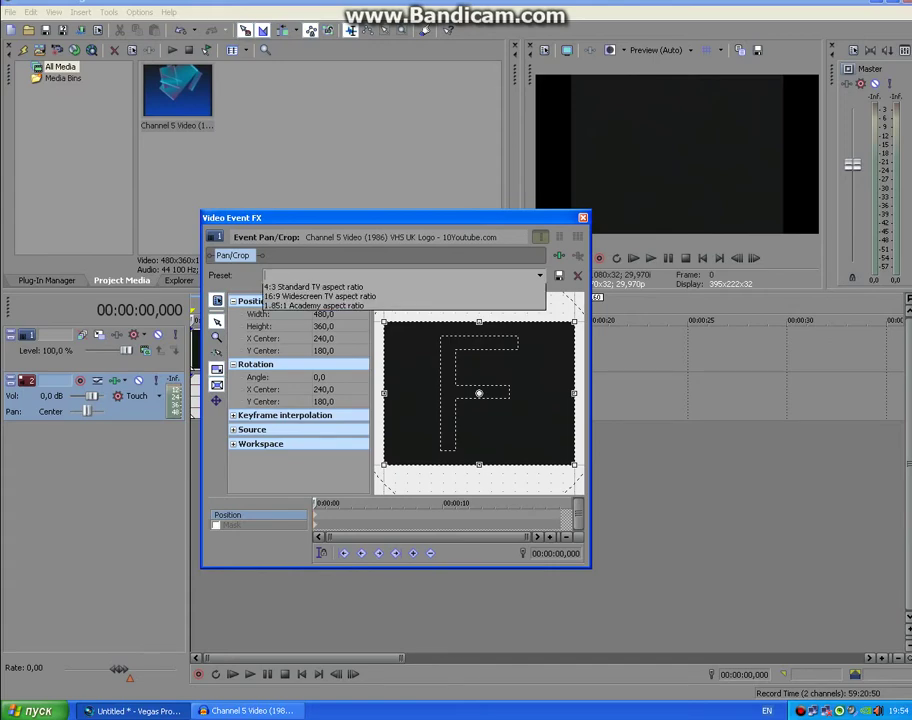
click(320, 315)
click(583, 218)
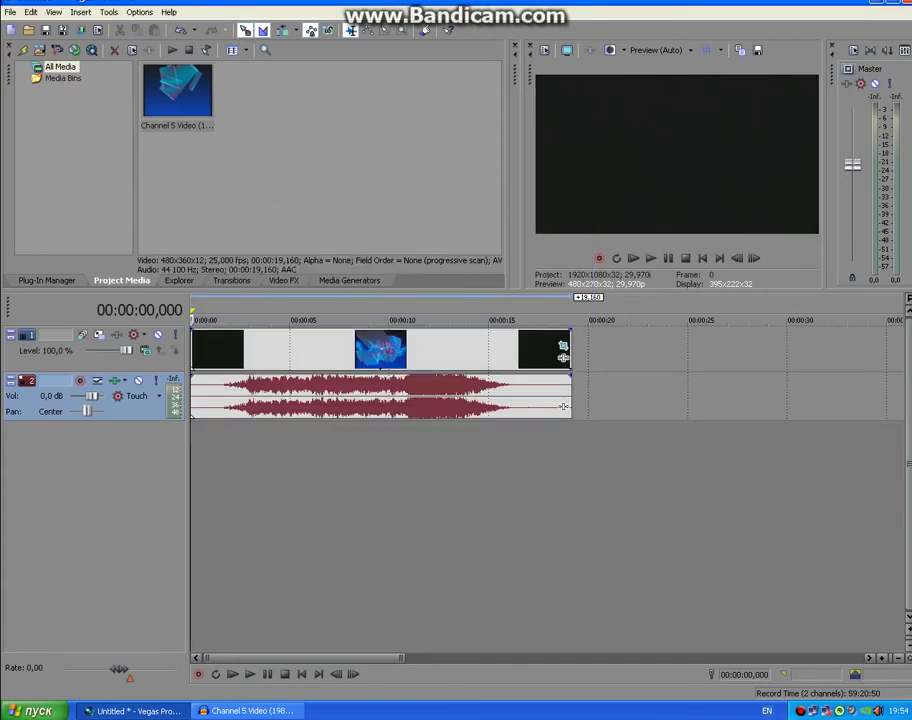
Delete only the clip's original audio event and open the G Major WAV file from the desktop in its place.
right_click(414, 392)
click(440, 182)
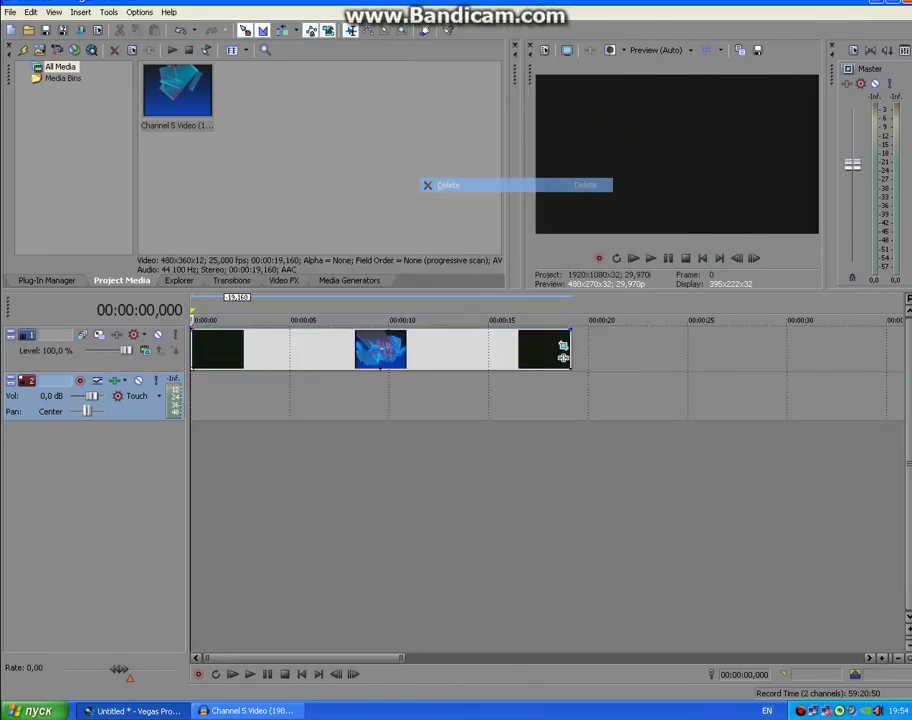
click(29, 30)
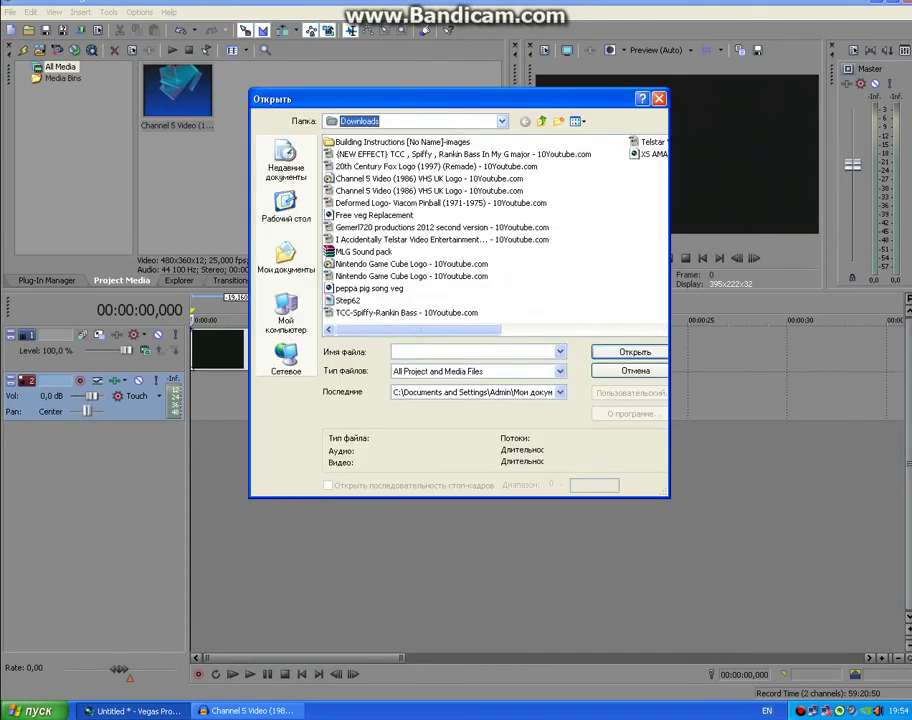
click(502, 121)
click(380, 134)
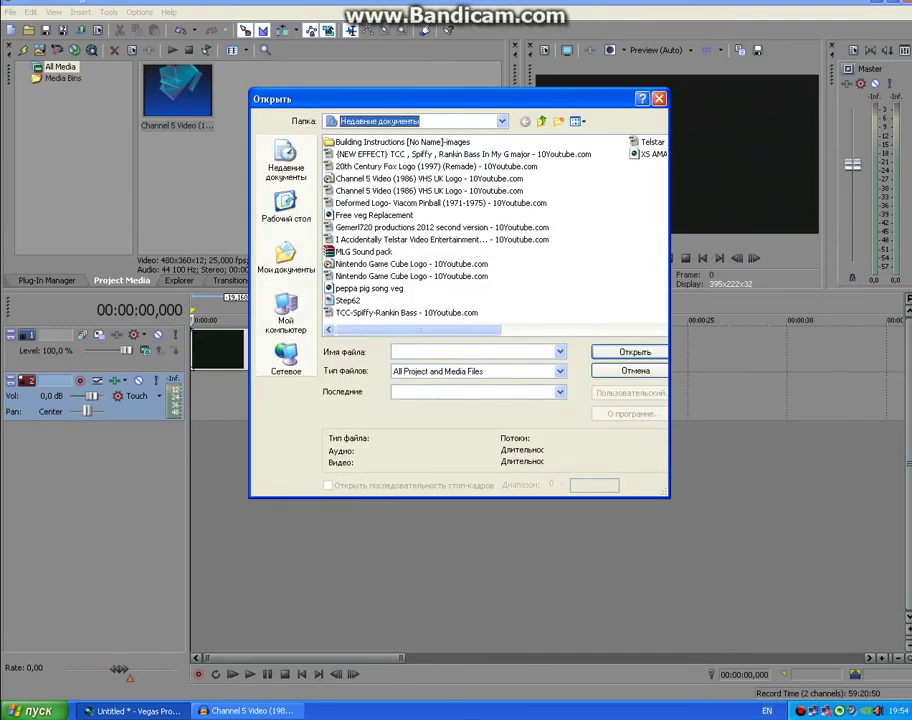
click(502, 121)
click(380, 134)
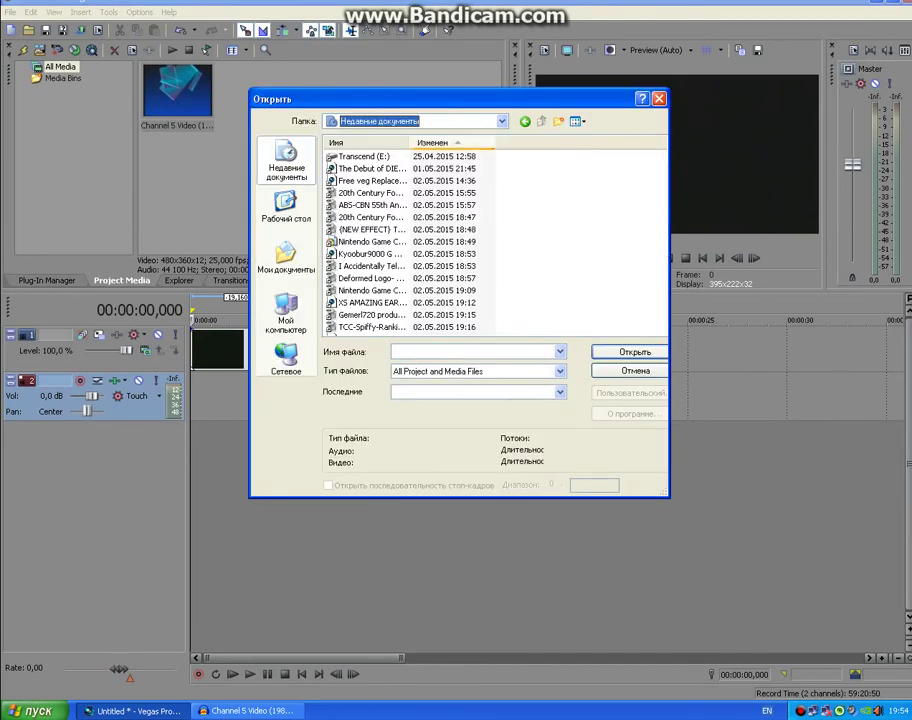
key(F4)
key(Down)
key(Return)
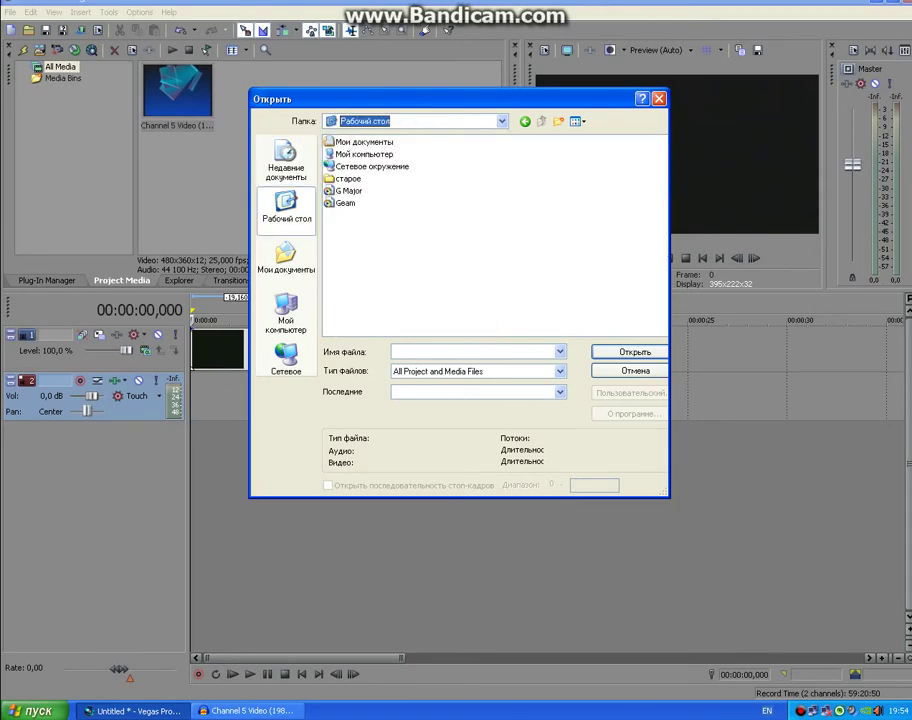
double_click(349, 191)
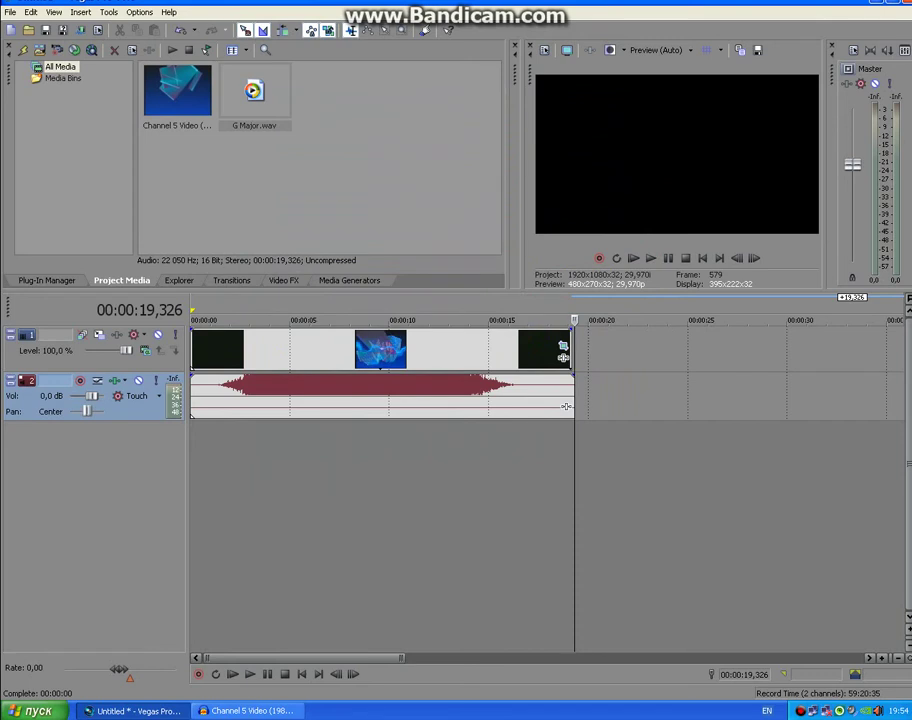
Apply the Invert effect's 100% Inversion preset to the video event and play the project from the start.
key(Home)
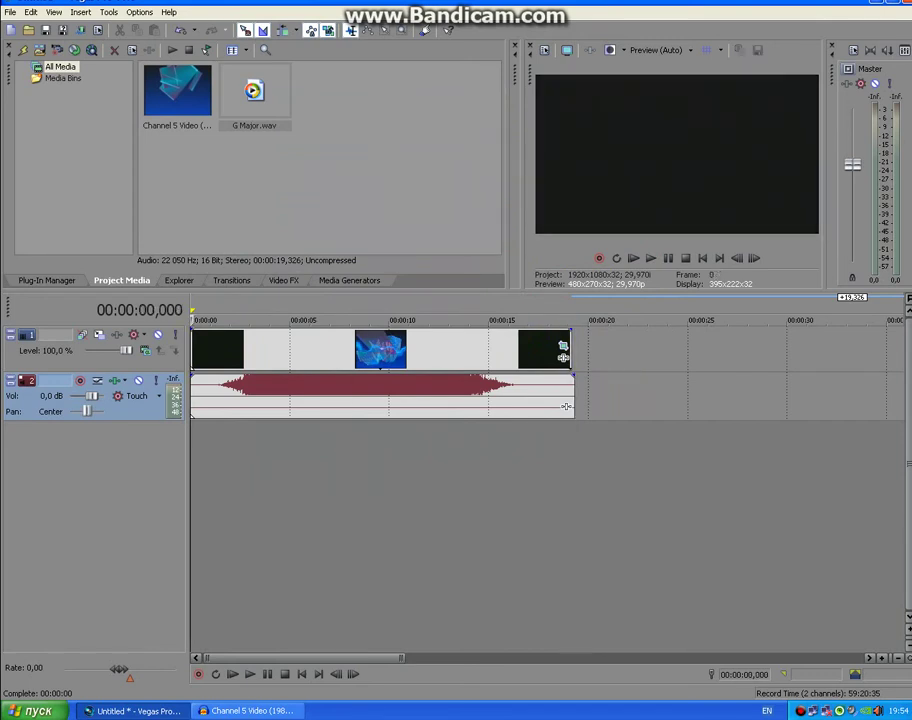
key(space)
key(space)
key(alt+8)
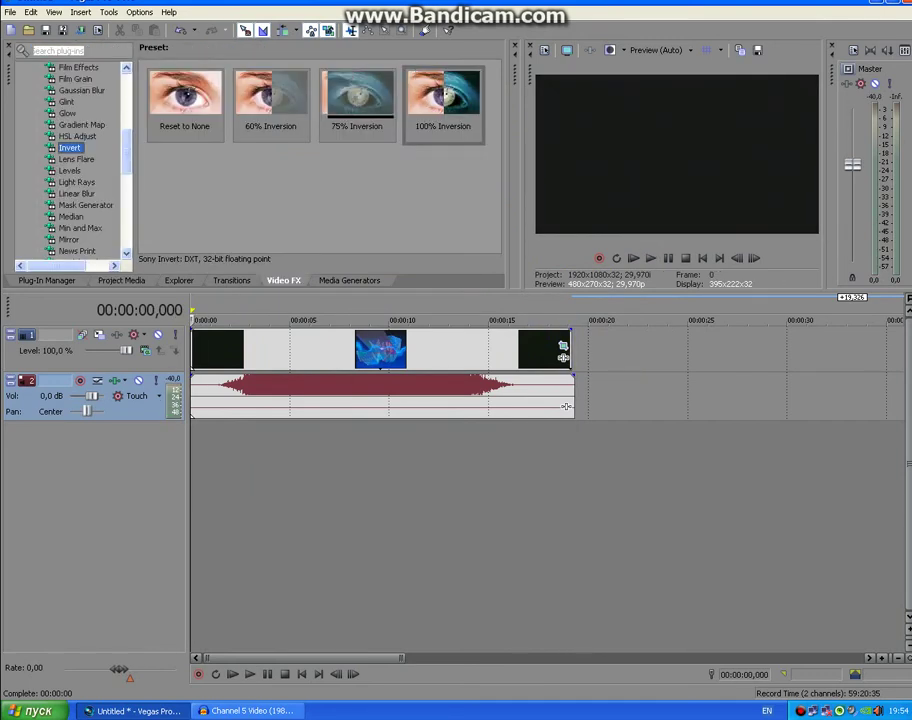
drag(443, 97, 443, 350)
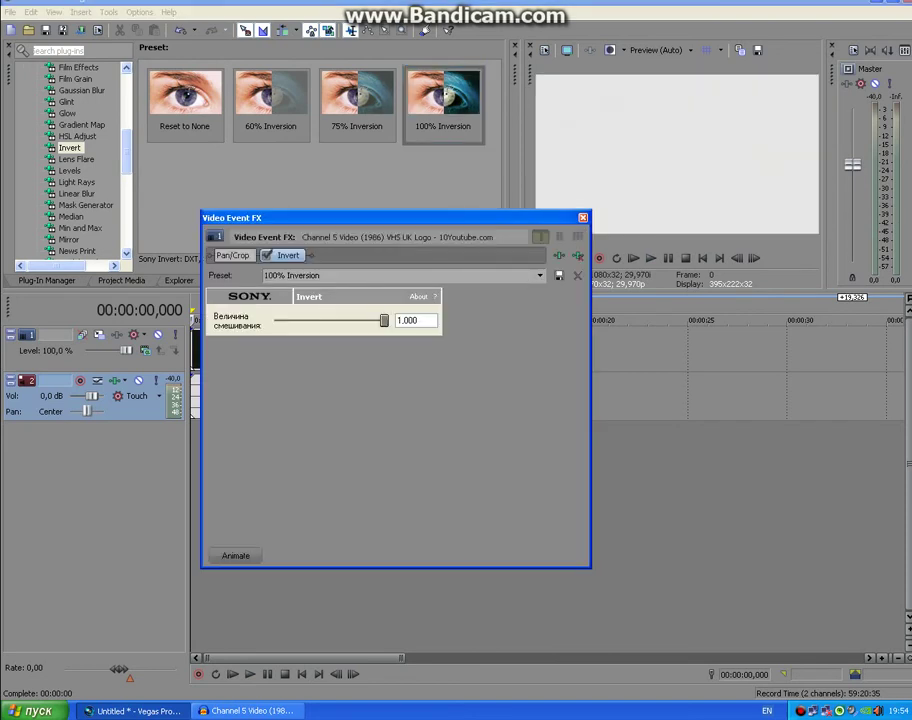
click(583, 218)
key(space)
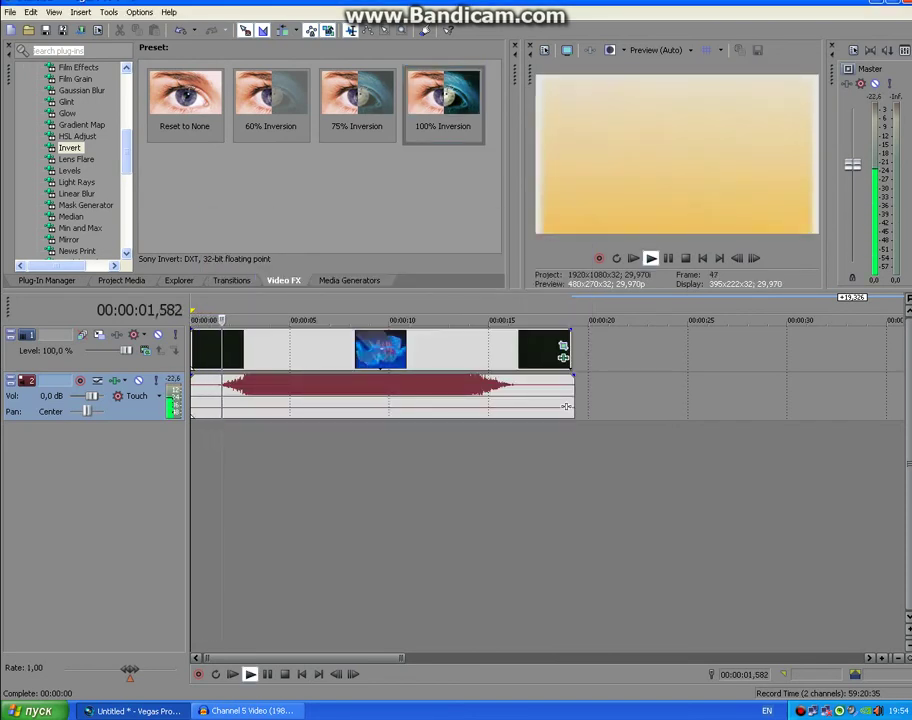